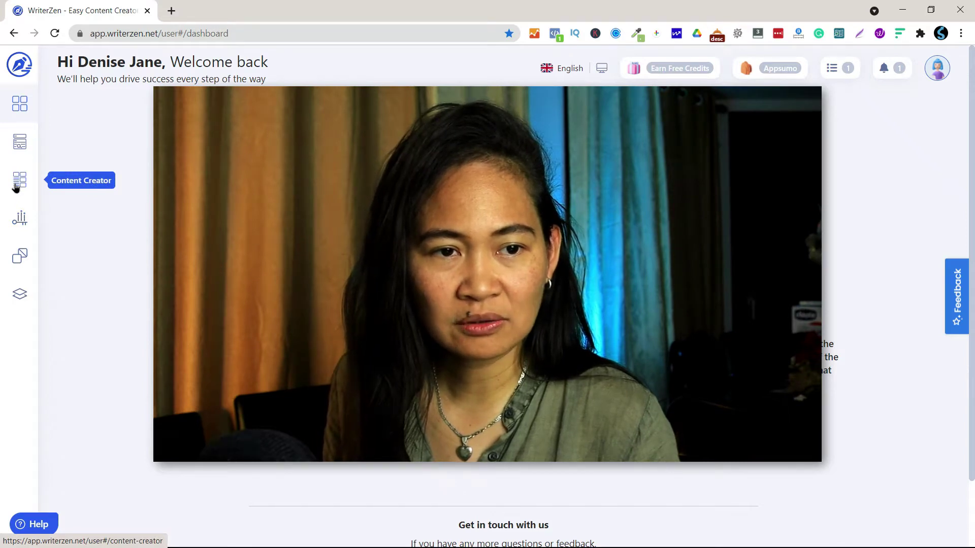
# - Start a new Content Creator project named 'project 01'
pyautogui.click(16, 187)
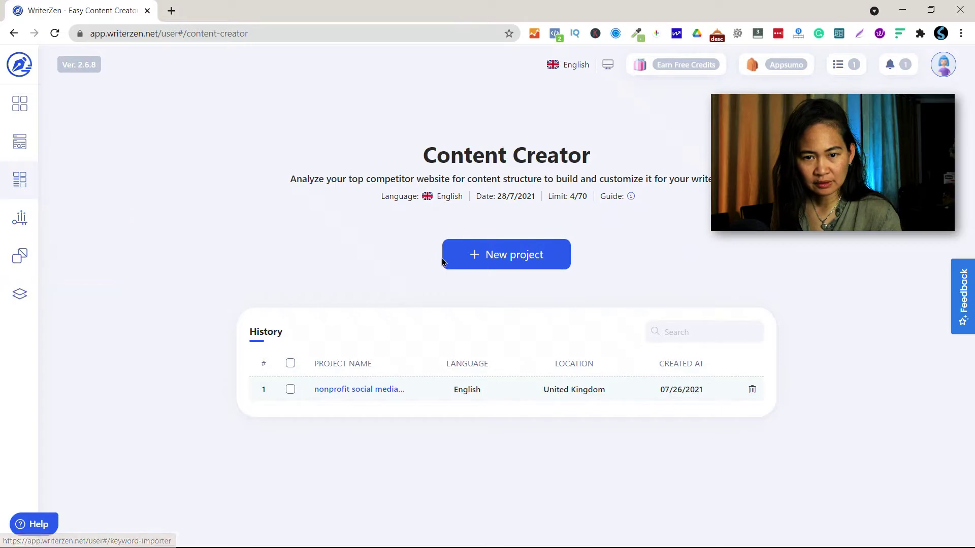
pyautogui.click(500, 257)
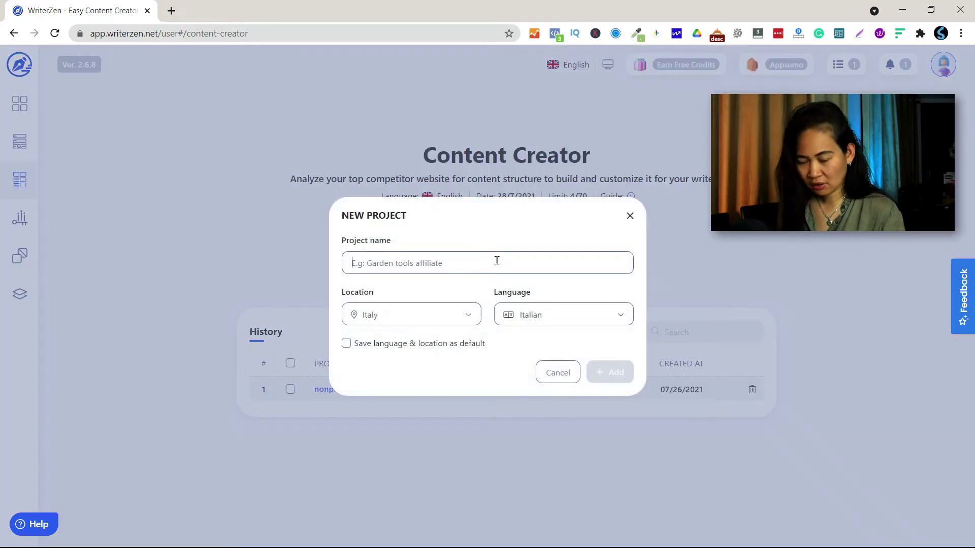
pyautogui.write('proje')
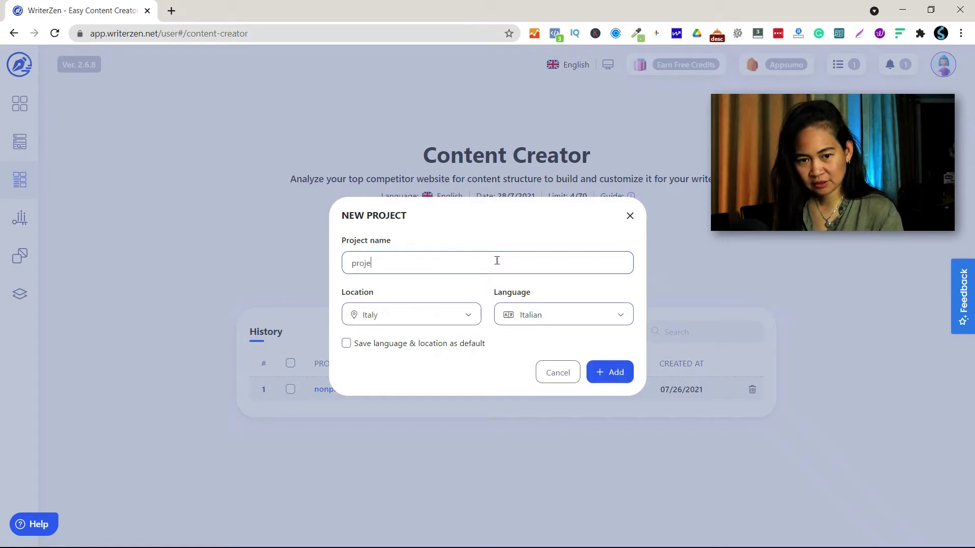
pyautogui.write('ct 01')
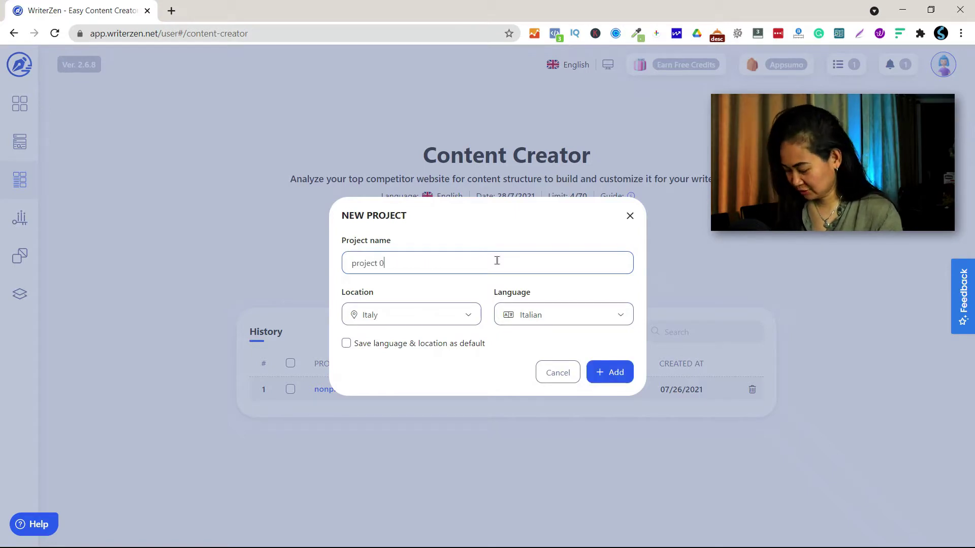
# - Set the project location to United Kingdom and language to English, then add it
pyautogui.click(435, 315)
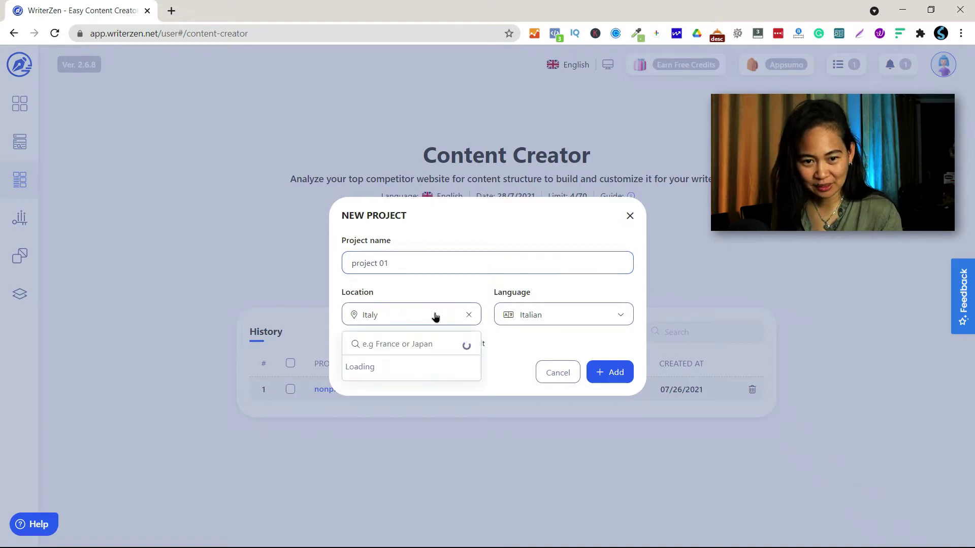
pyautogui.click(406, 343)
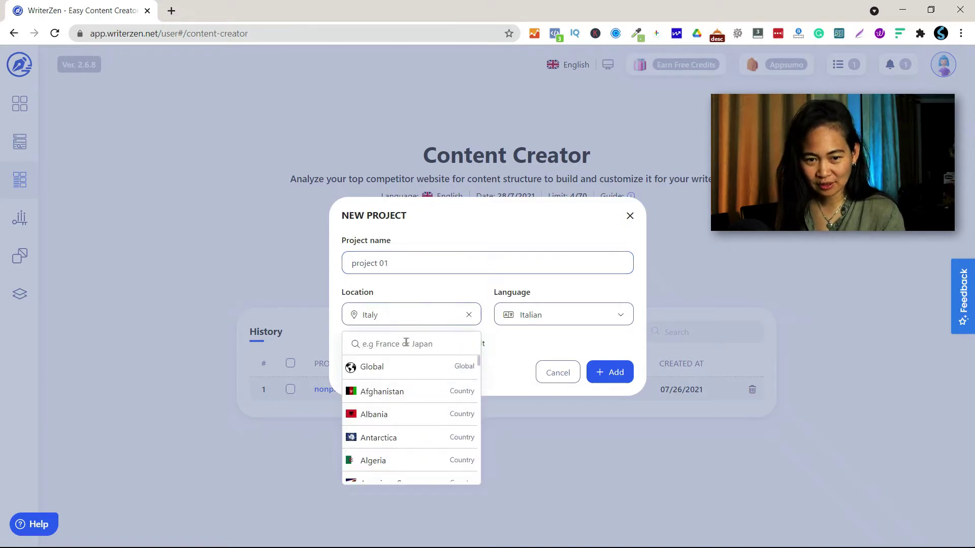
pyautogui.write('united st')
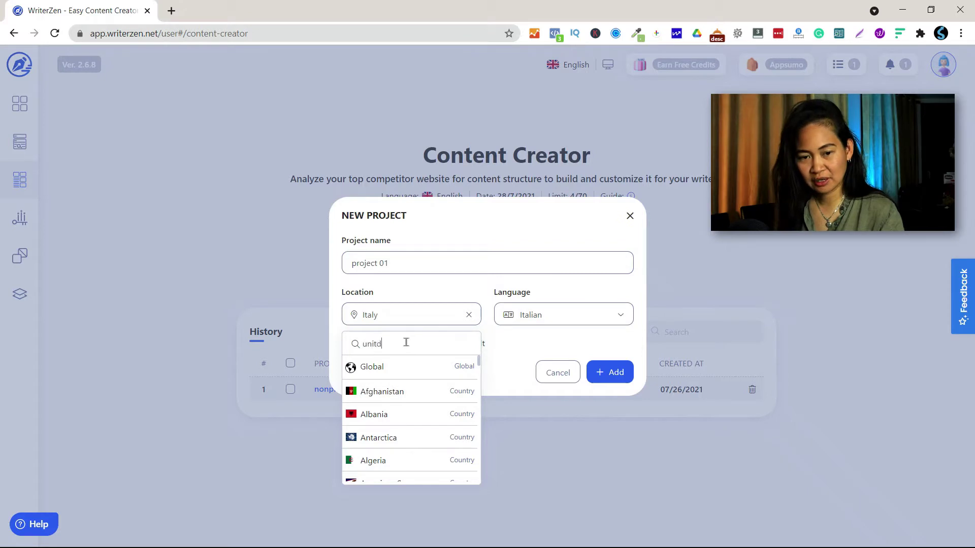
pyautogui.write('at')
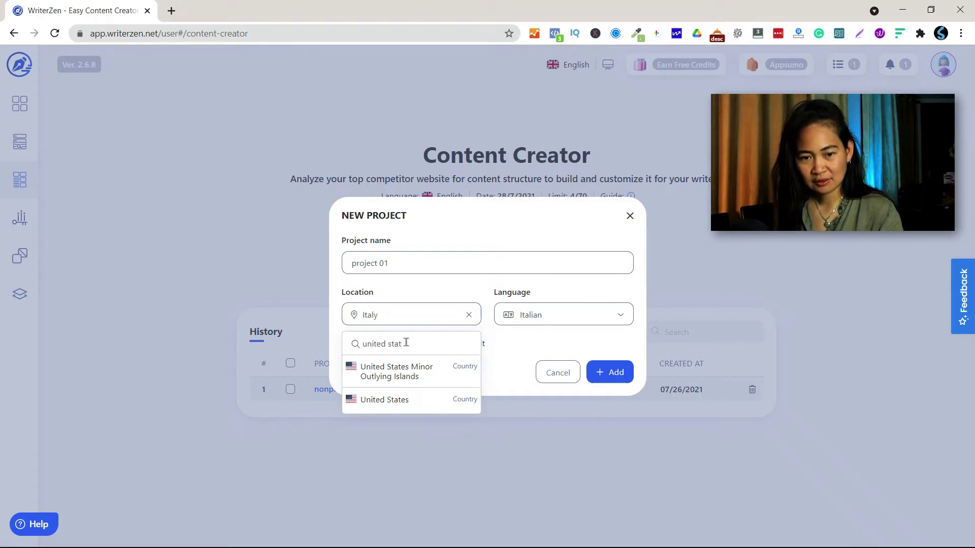
pyautogui.press('BackSpace')
pyautogui.press('BackSpace')
pyautogui.press('BackSpace')
pyautogui.press('BackSpace')
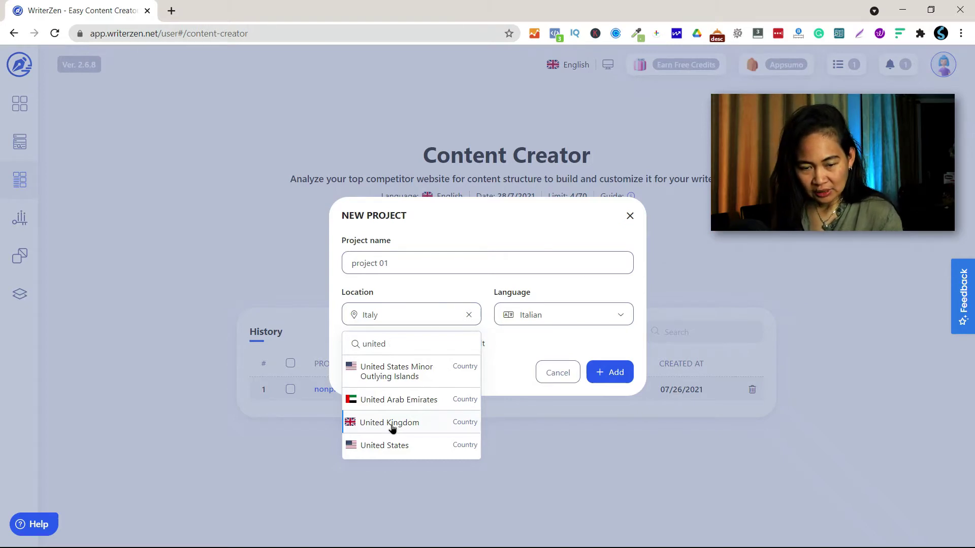
pyautogui.click(390, 423)
pyautogui.click(561, 314)
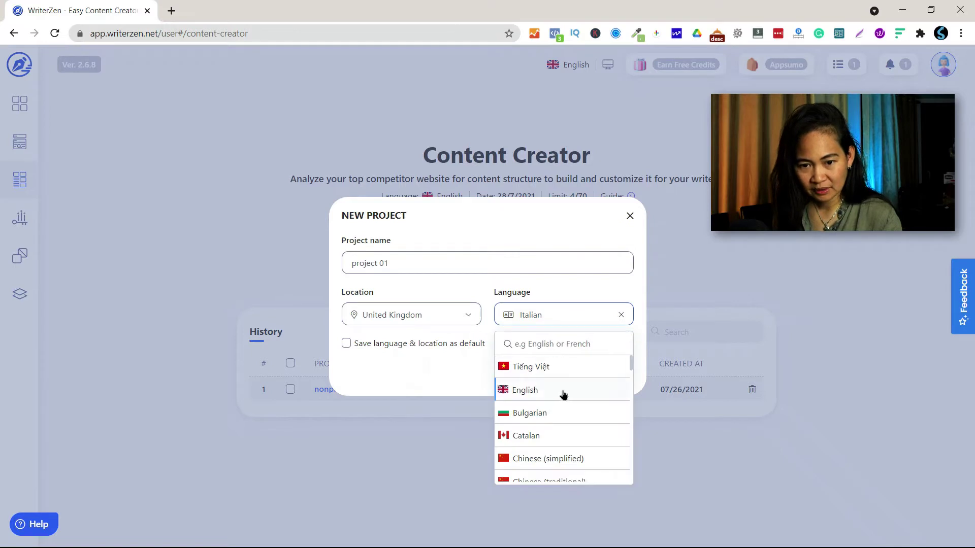
pyautogui.click(562, 394)
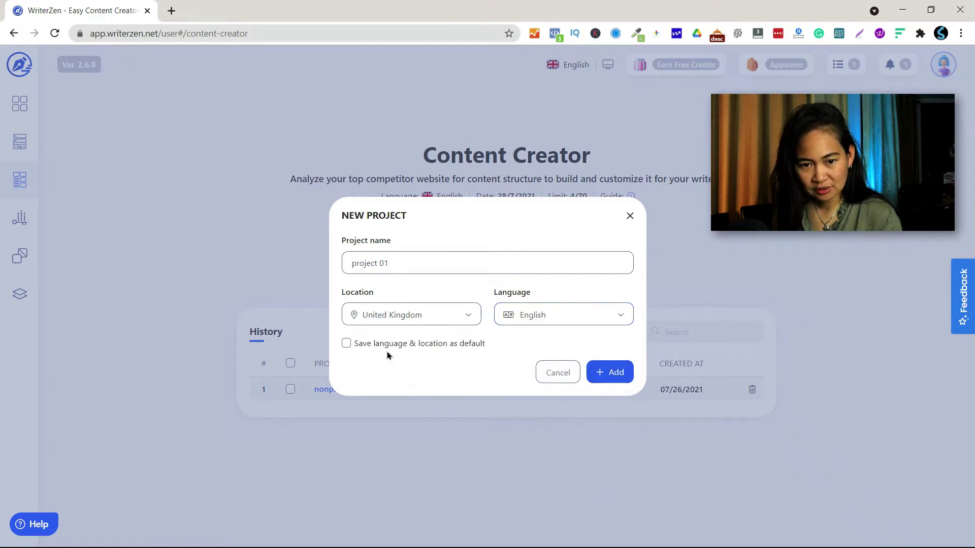
pyautogui.click(603, 370)
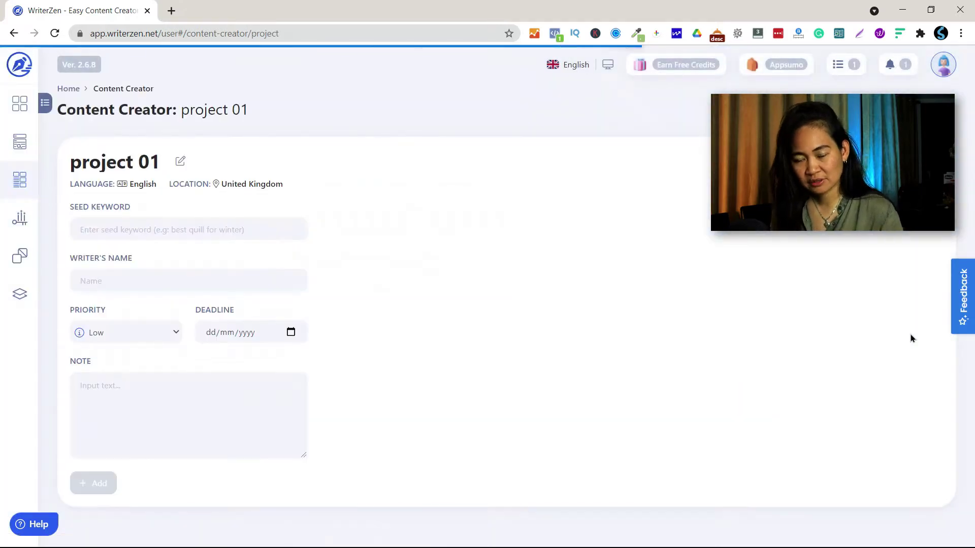
# - Enter the seed keyword 'digital marketing' and fill in the writer's name
pyautogui.click(206, 224)
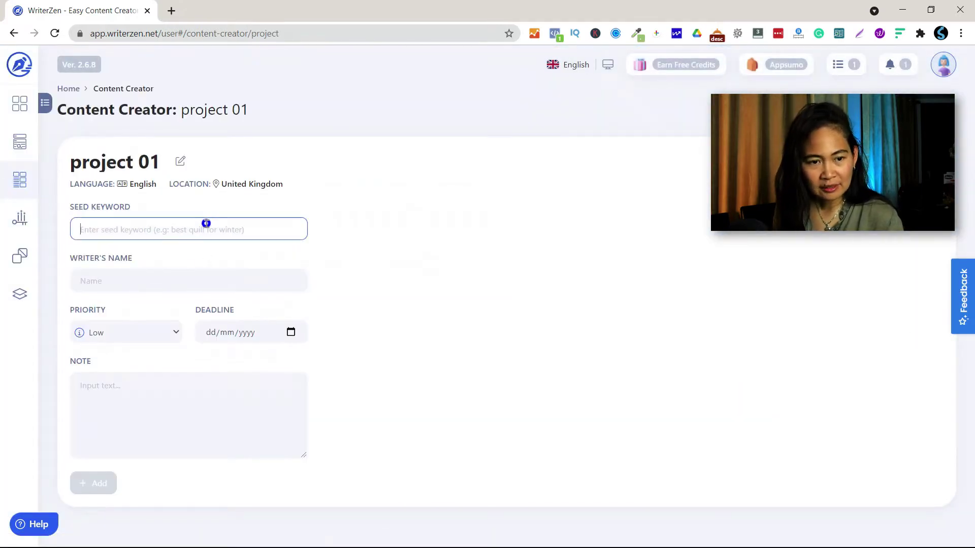
pyautogui.write('digital ma')
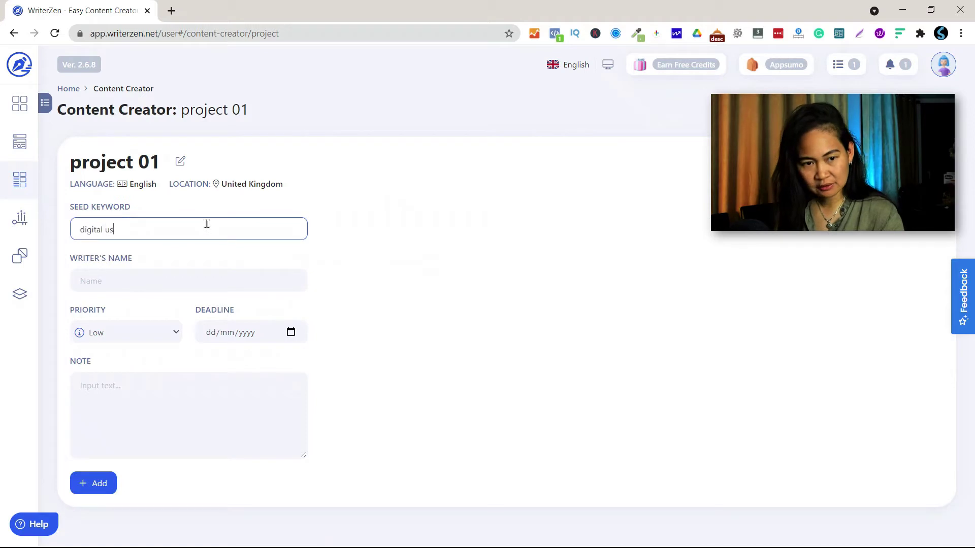
pyautogui.press('BackSpace')
pyautogui.press('BackSpace')
pyautogui.write('marketing')
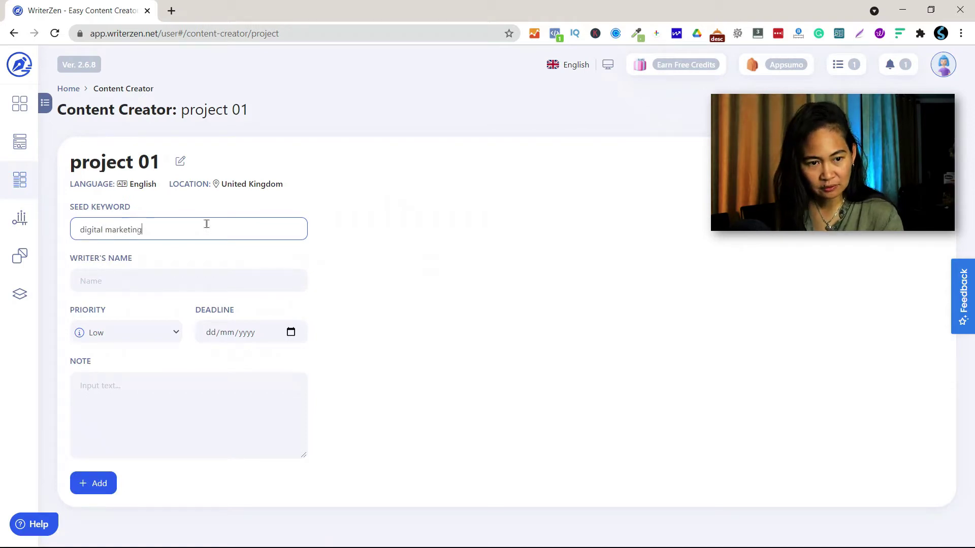
pyautogui.click(166, 283)
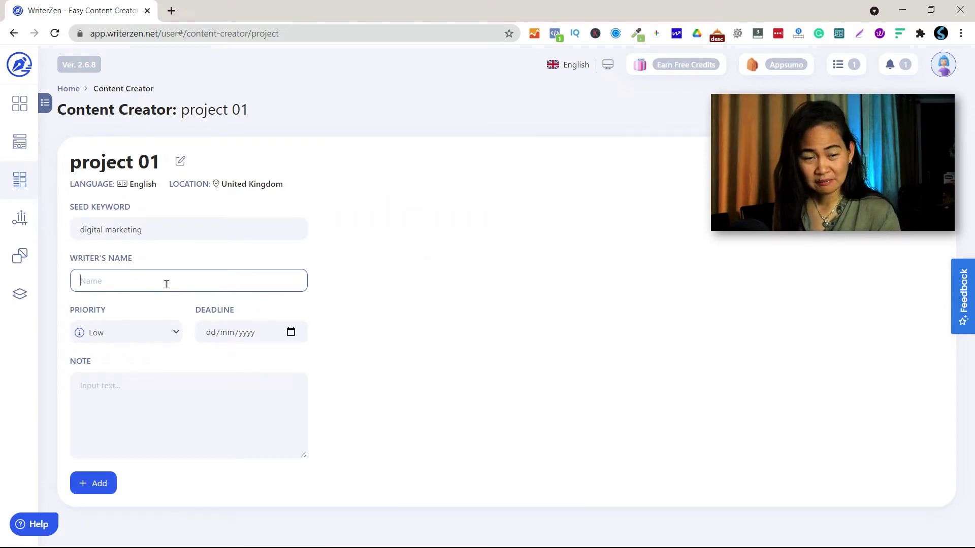
pyautogui.write('denise')
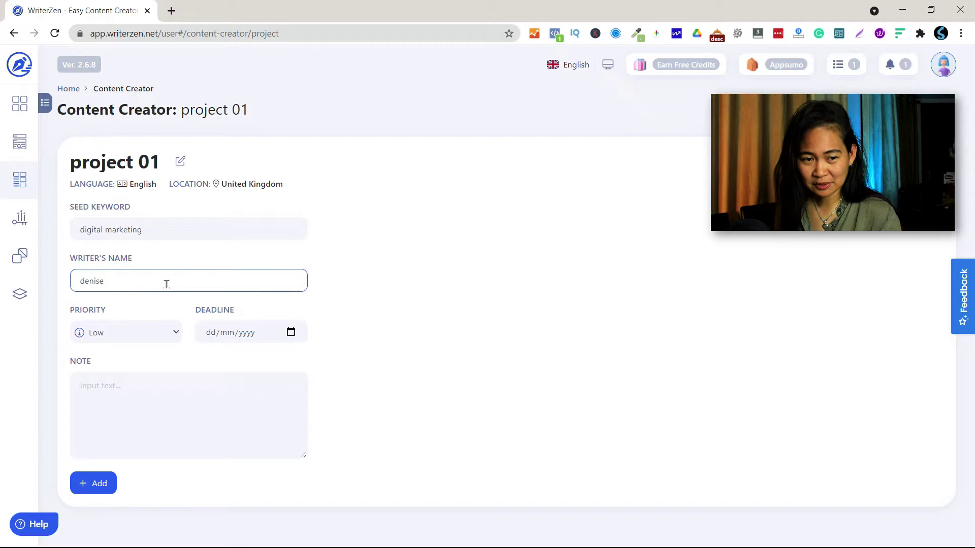
# - Set the priority to High and submit the project details to generate the report
pyautogui.click(141, 333)
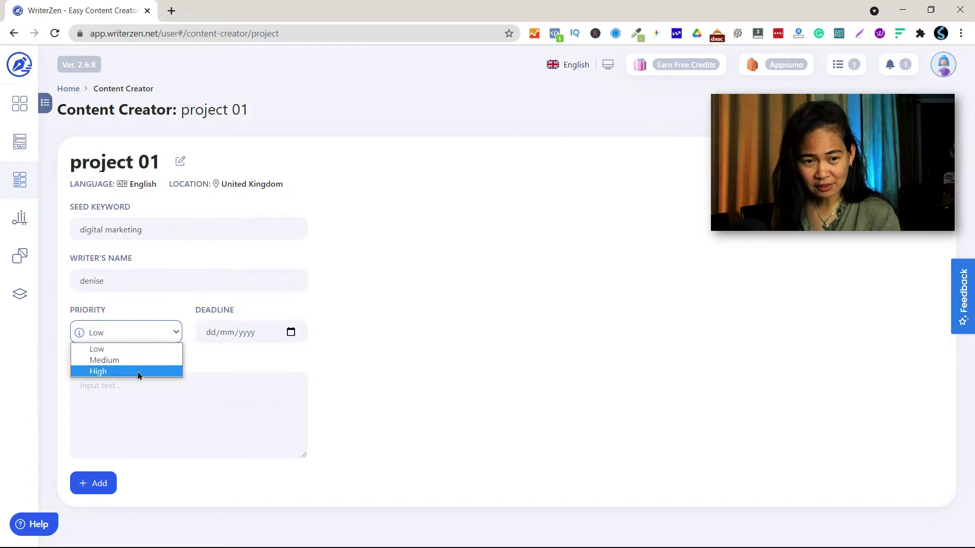
pyautogui.click(138, 373)
pyautogui.click(147, 335)
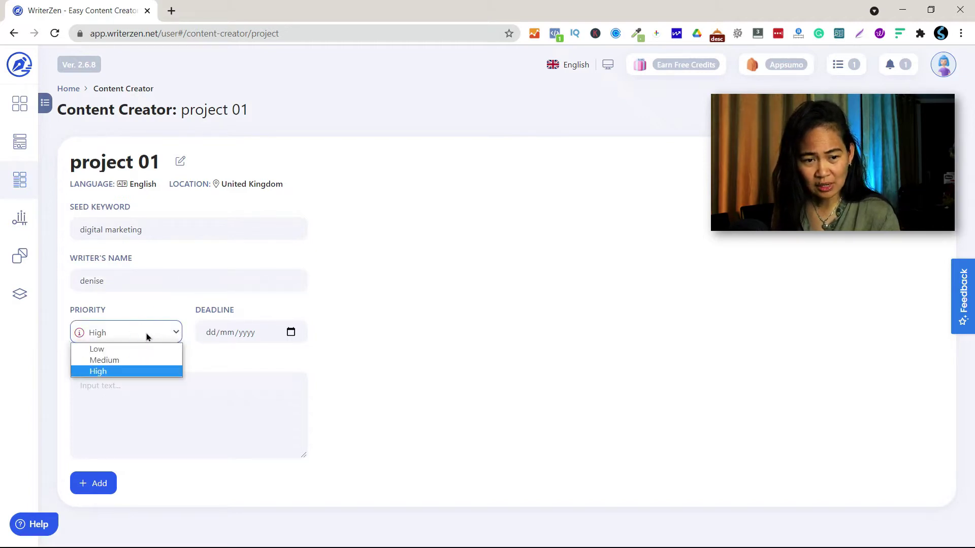
pyautogui.click(150, 372)
pyautogui.click(208, 342)
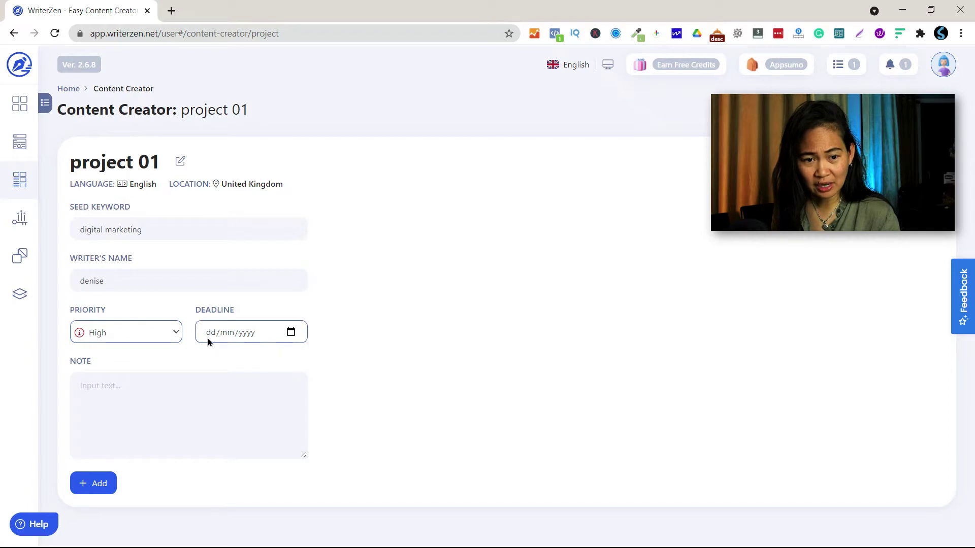
pyautogui.click(123, 439)
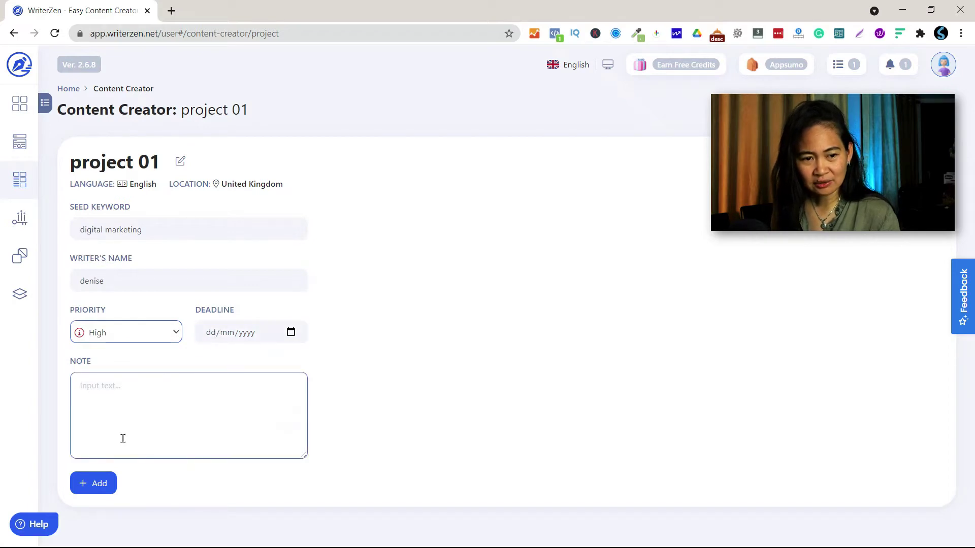
pyautogui.click(99, 483)
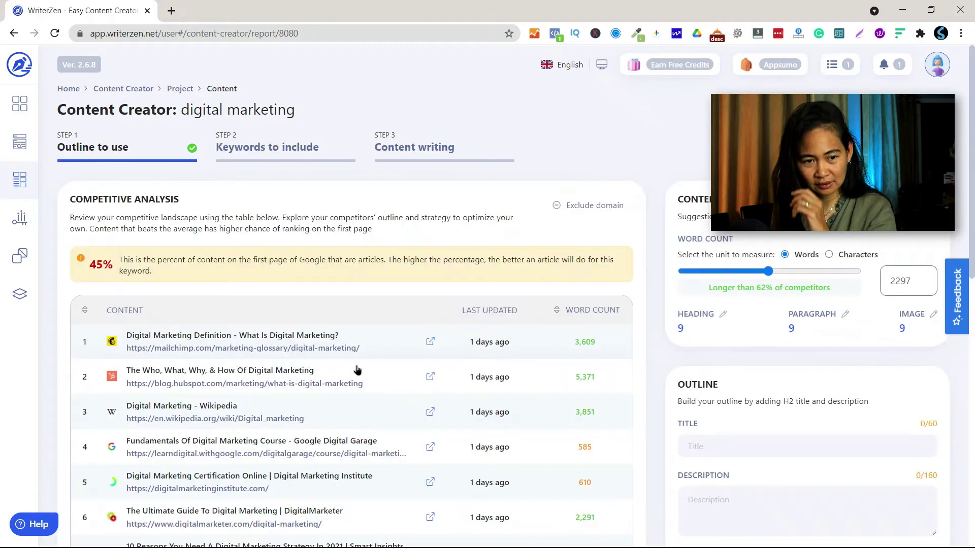
pyautogui.scroll(-5, 356, 369)
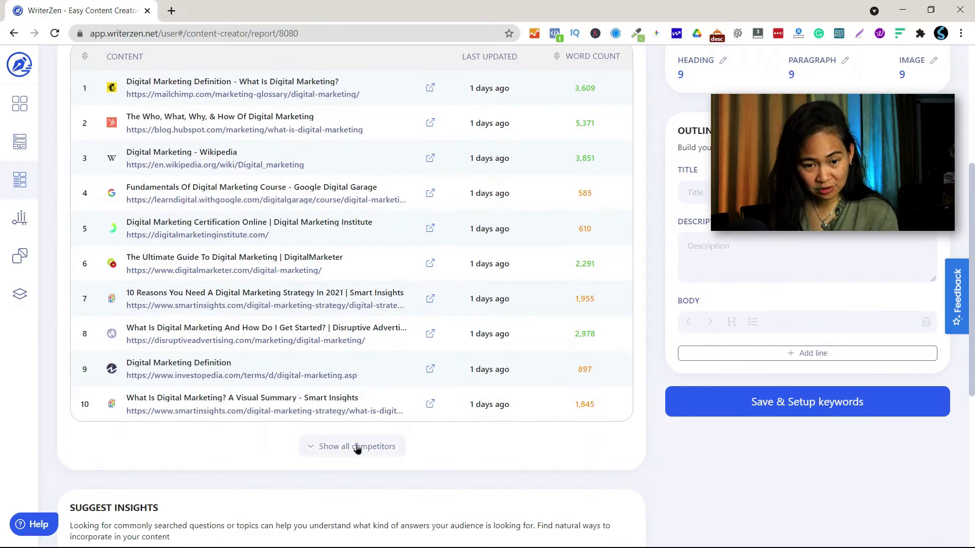
pyautogui.click(357, 446)
pyautogui.scroll(-7, 370, 360)
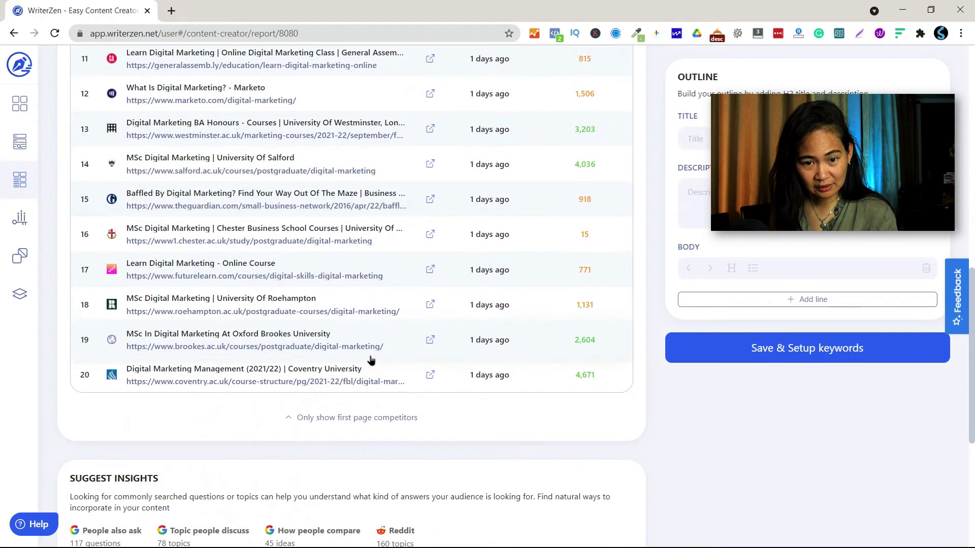
pyautogui.scroll(10, 371, 360)
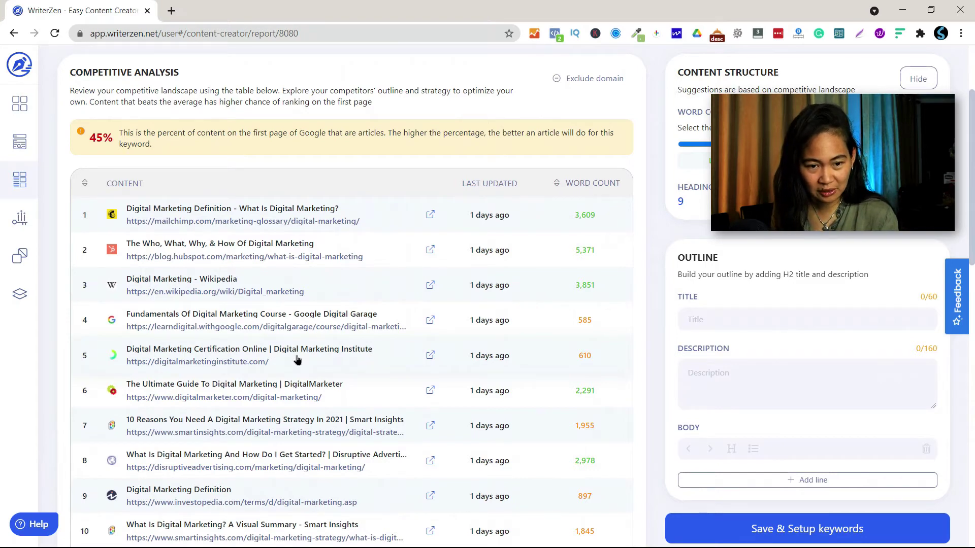
pyautogui.scroll(-1, 274, 365)
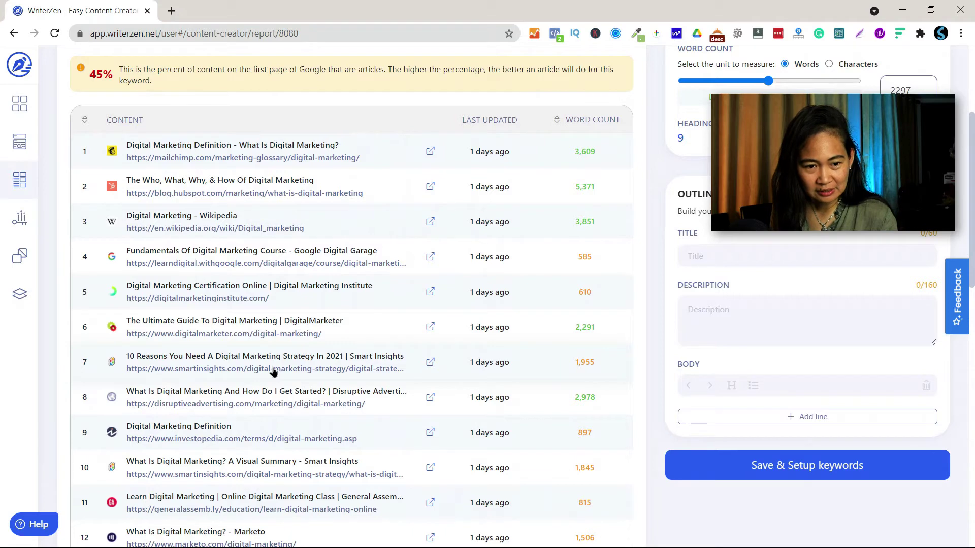
pyautogui.scroll(-3, 273, 372)
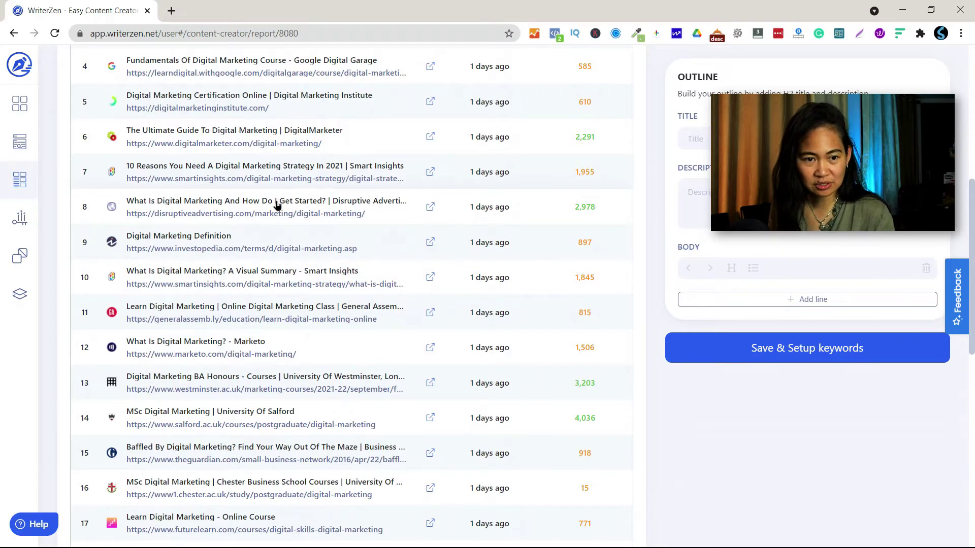
# - Review the competitor outlines from Disruptive Advertising, Marketo, Westminster and Google Digital Garage
pyautogui.click(277, 206)
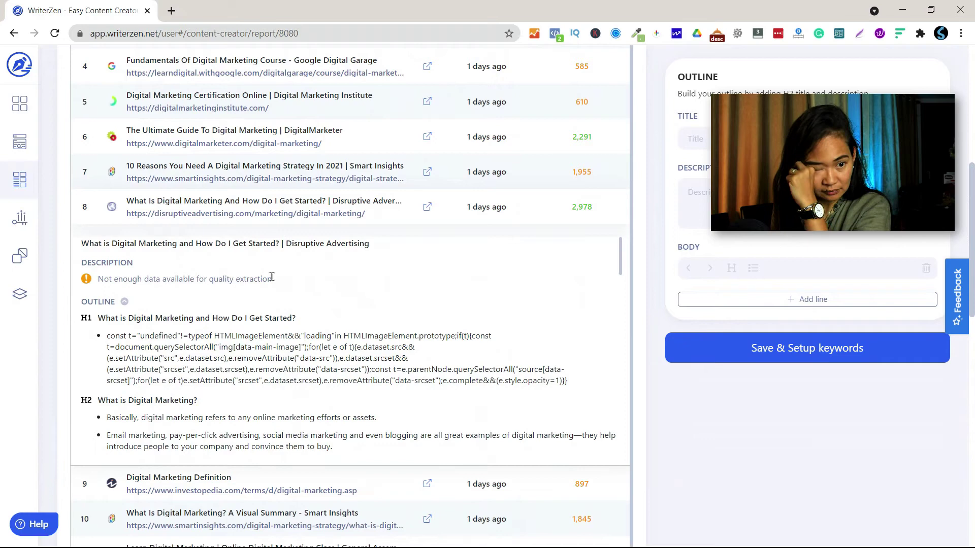
pyautogui.scroll(-2, 271, 277)
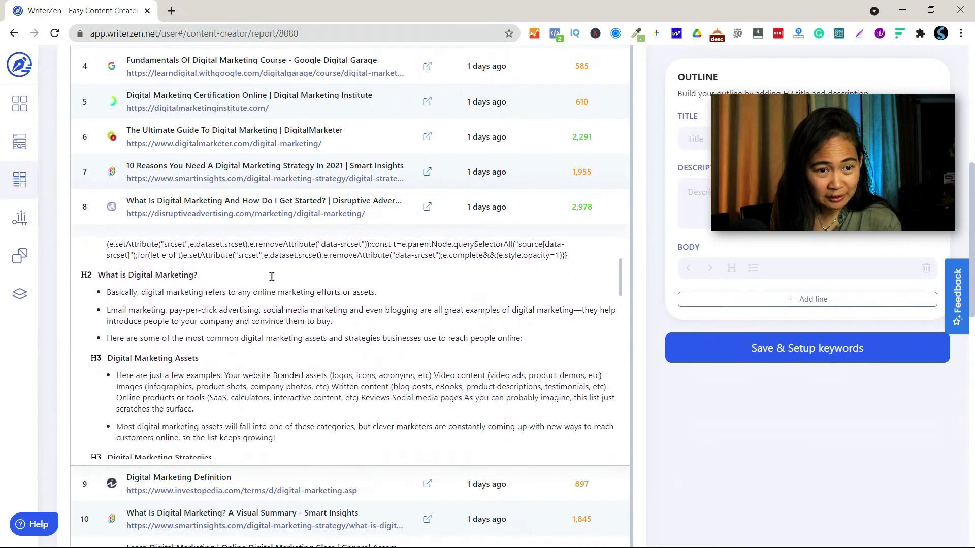
pyautogui.scroll(2, 272, 277)
pyautogui.click(281, 203)
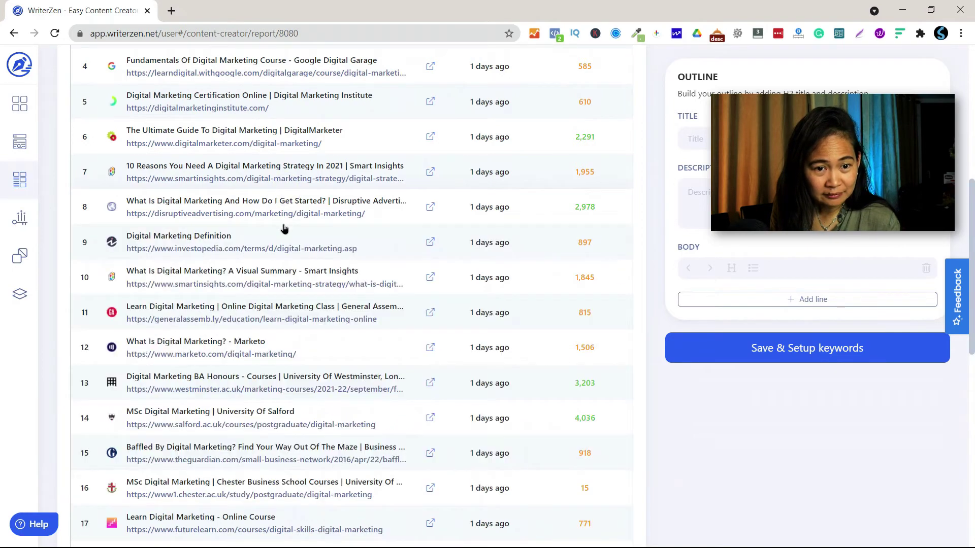
pyautogui.click(256, 348)
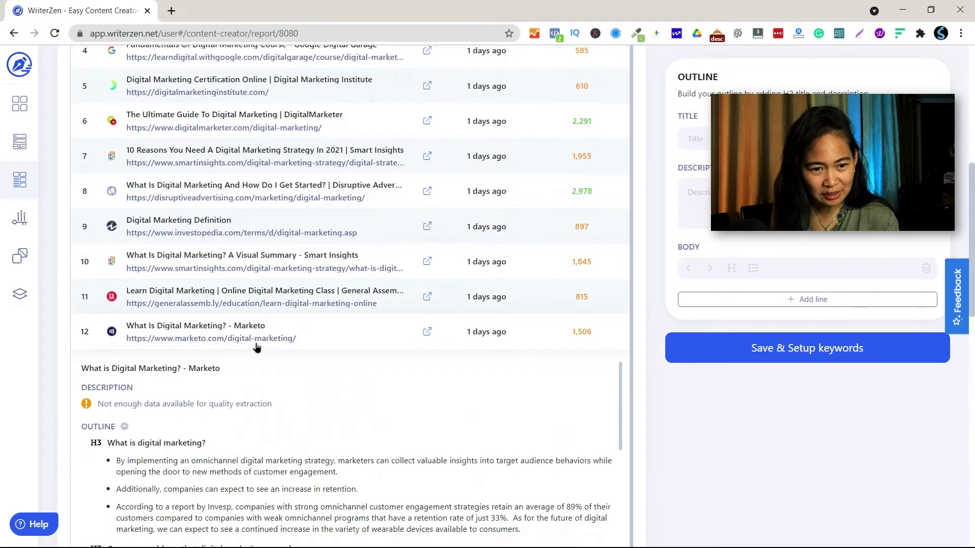
pyautogui.scroll(-1, 257, 343)
pyautogui.scroll(1, 257, 343)
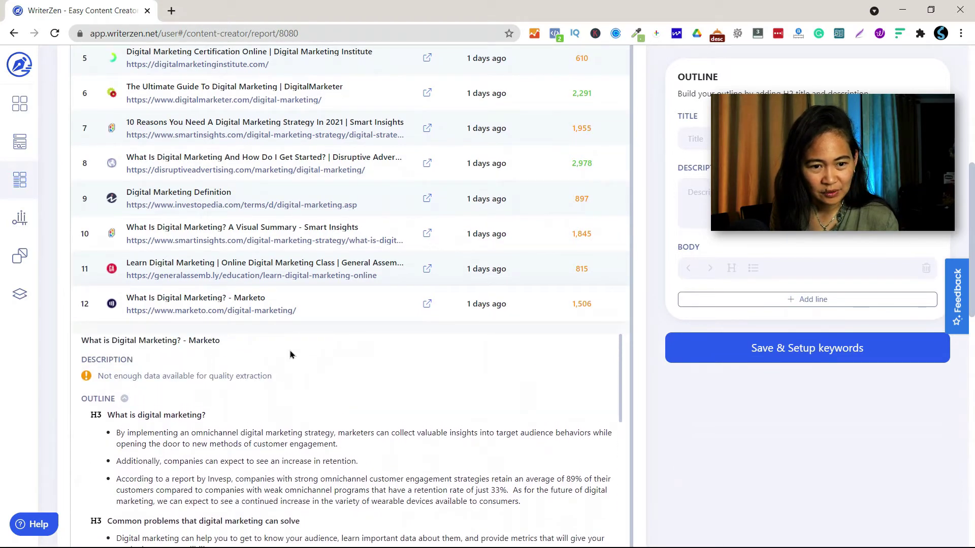
pyautogui.scroll(-3, 337, 405)
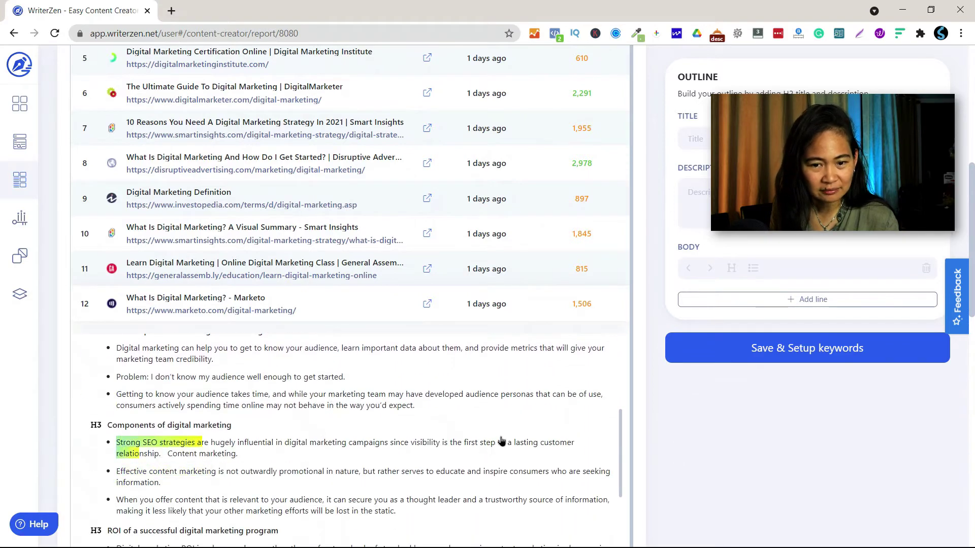
pyautogui.scroll(-6, 502, 441)
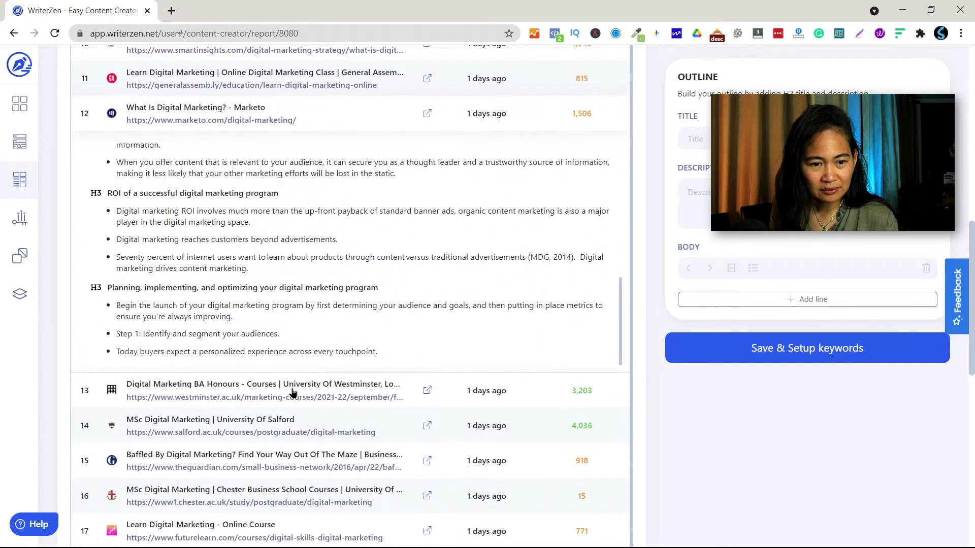
pyautogui.click(292, 392)
pyautogui.scroll(1, 293, 363)
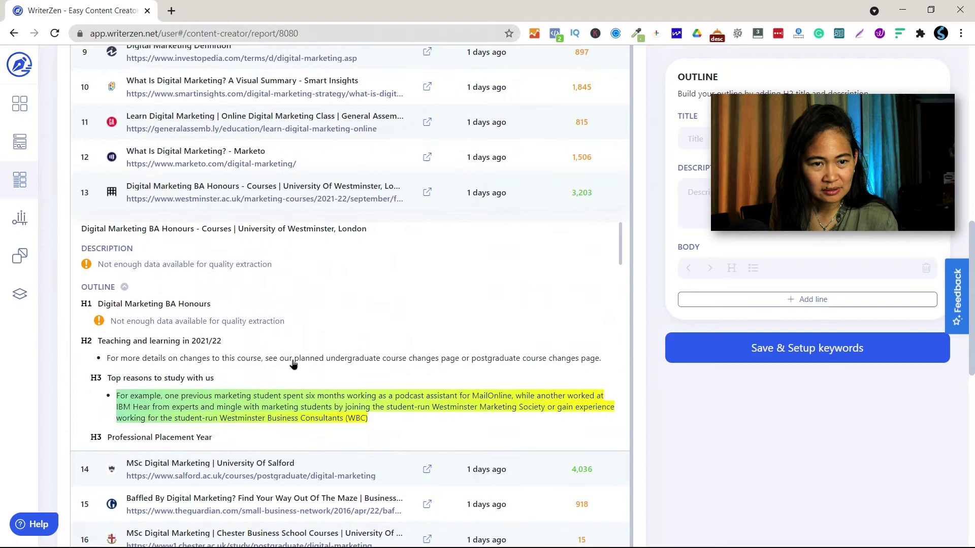
pyautogui.scroll(7, 294, 364)
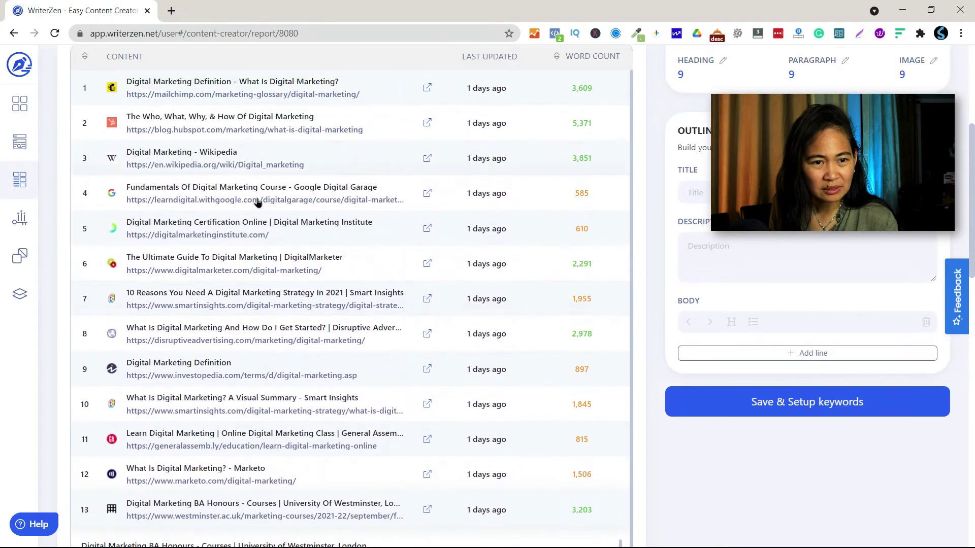
pyautogui.click(257, 198)
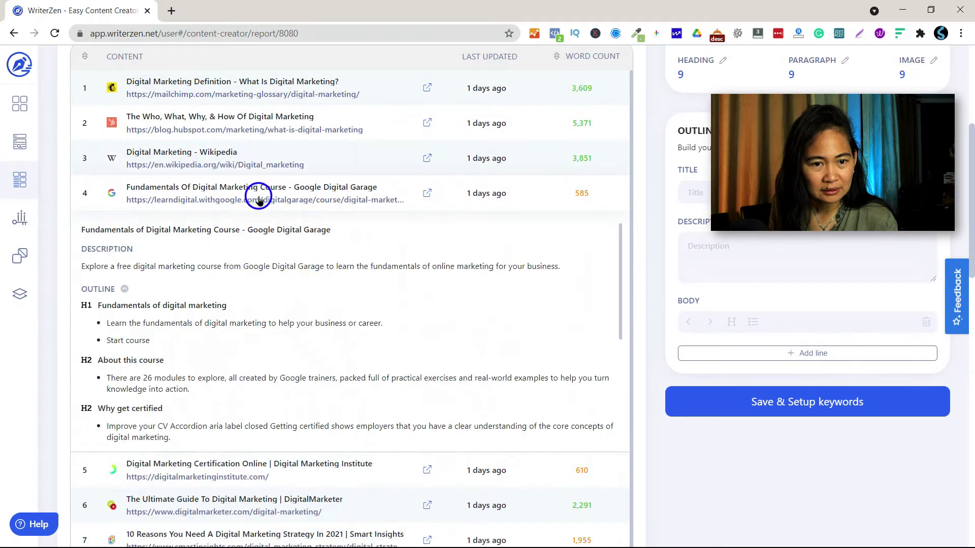
# - Copy the Google Digital Garage heading into the title and rewrite it as 'Free digital marketing course'
pyautogui.click(274, 233)
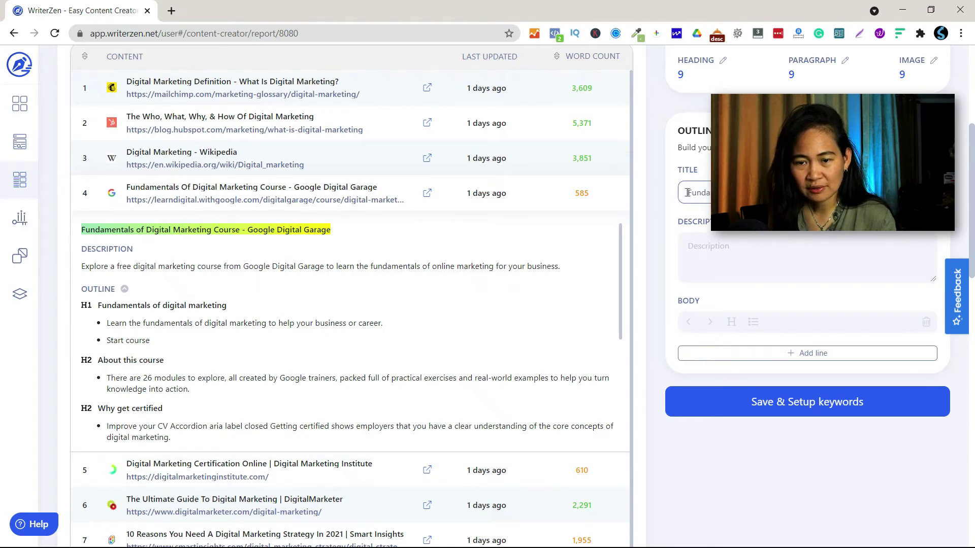
pyautogui.moveTo(687, 192); pyautogui.dragTo(863, 192)
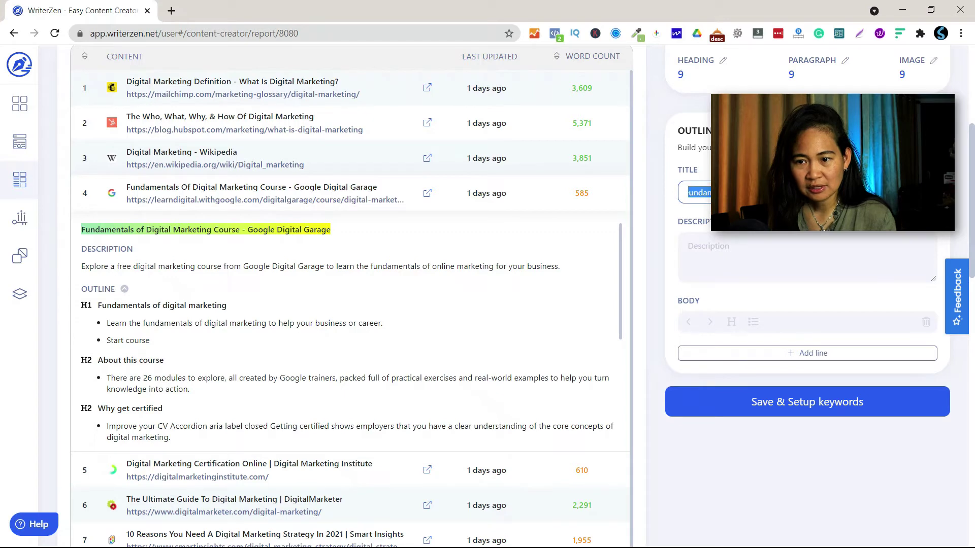
pyautogui.press('BackSpace')
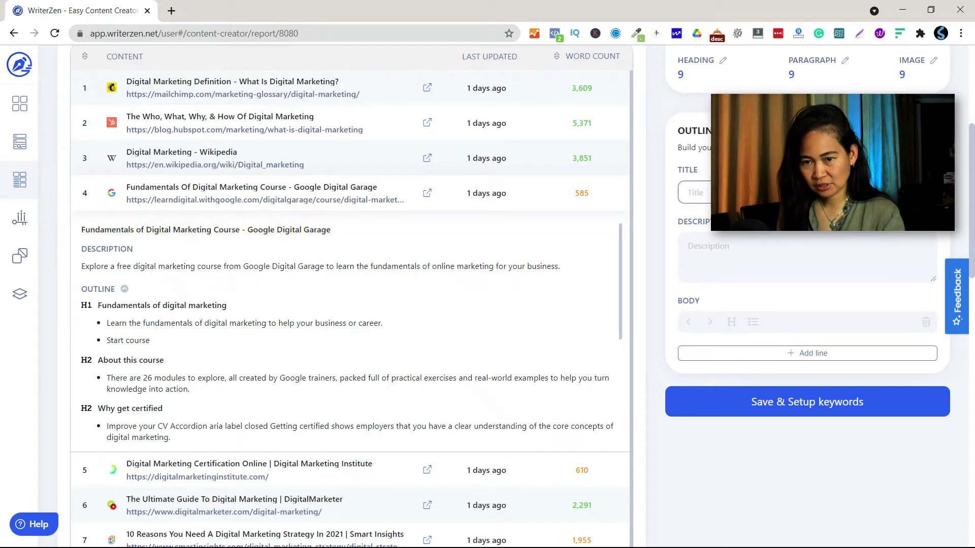
pyautogui.write('Diig')
pyautogui.press('BackSpace')
pyautogui.press('BackSpace')
pyautogui.write('gital marketing ')
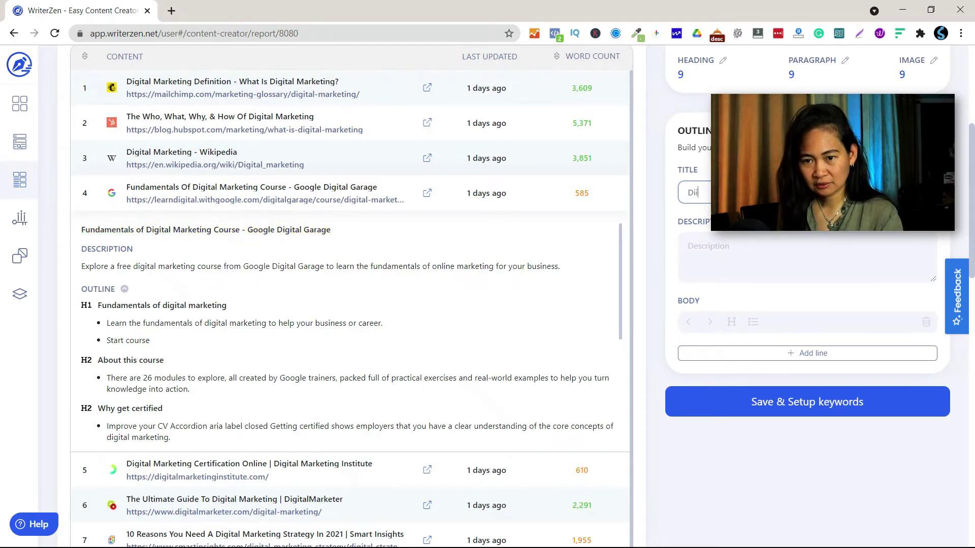
pyautogui.write('course')
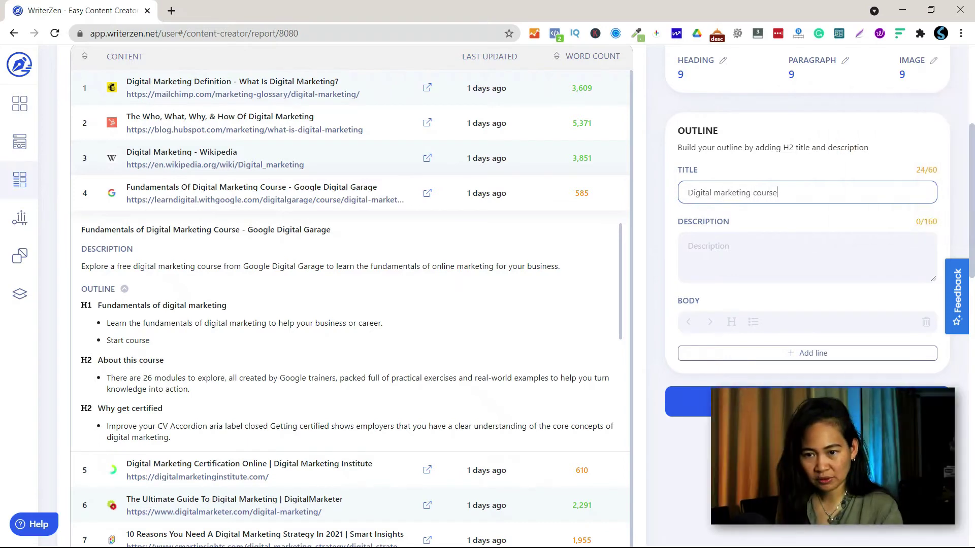
pyautogui.click(689, 193)
pyautogui.write('Free')
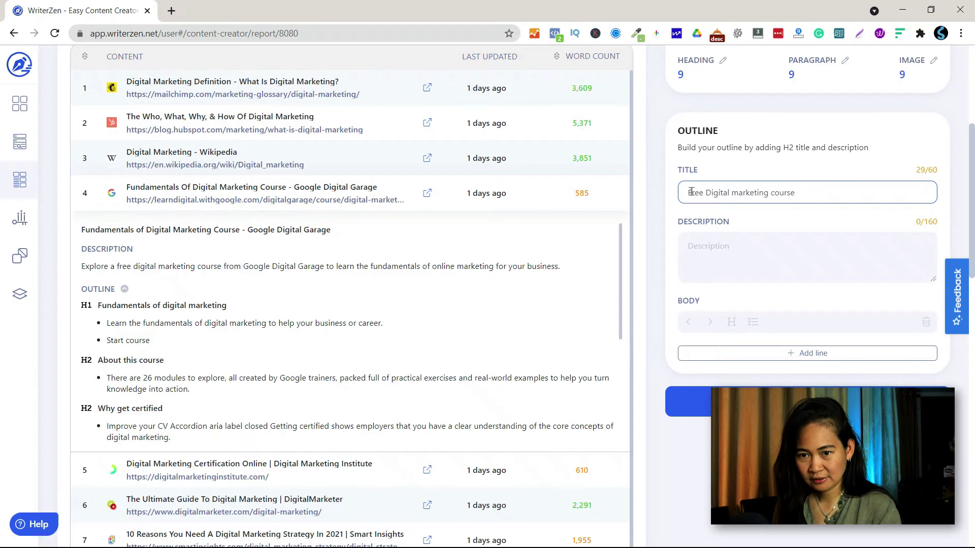
pyautogui.click(711, 192)
pyautogui.press('BackSpace')
pyautogui.write('d')
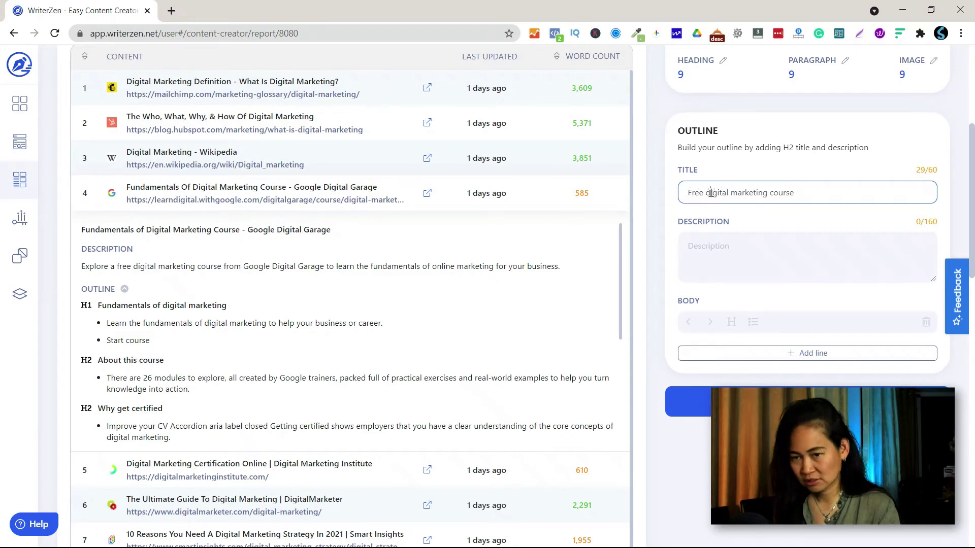
# - Insert the Google Digital Garage course summary as the description and add an empty H2 body line
pyautogui.click(157, 269)
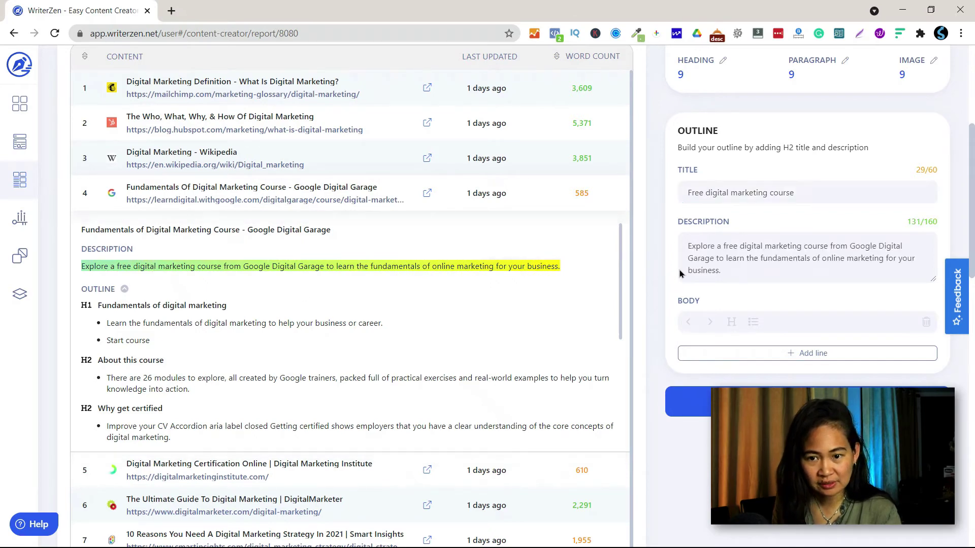
pyautogui.click(711, 271)
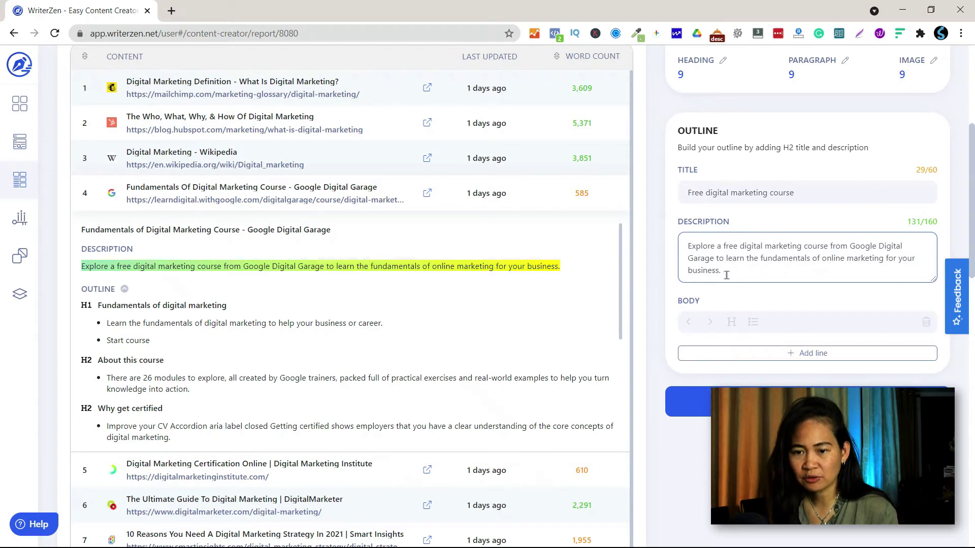
pyautogui.click(733, 275)
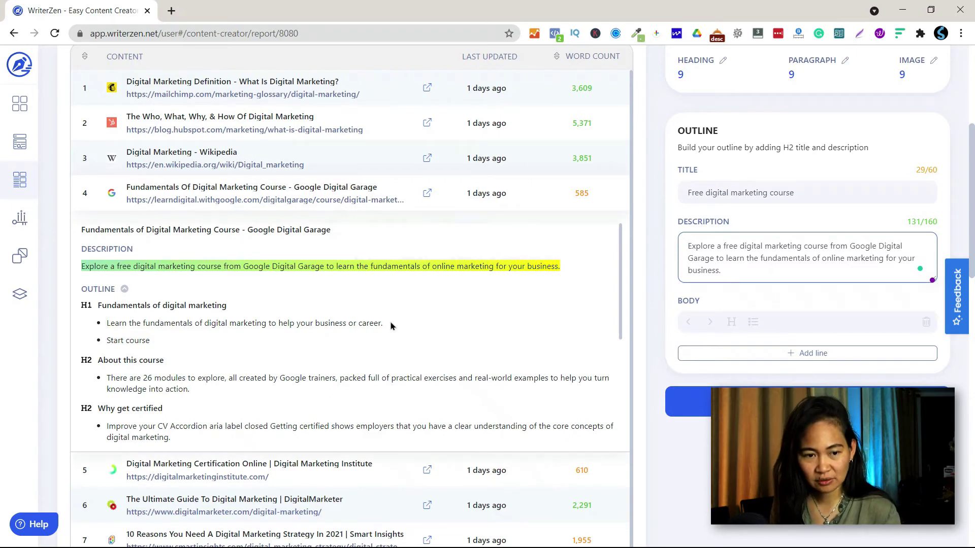
pyautogui.click(762, 354)
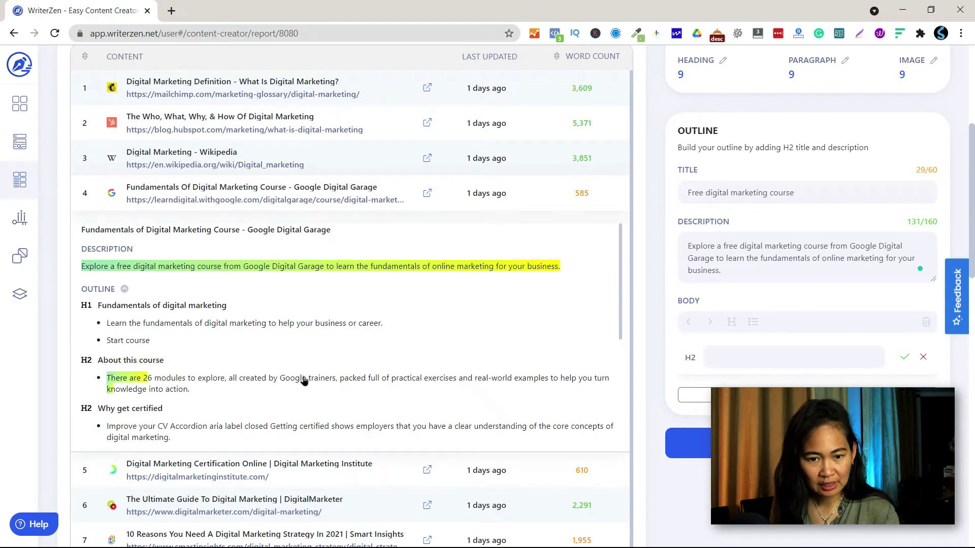
# - Add H2 headings About this course, Why get certified, How it works and Skills you'll learn
pyautogui.click(147, 361)
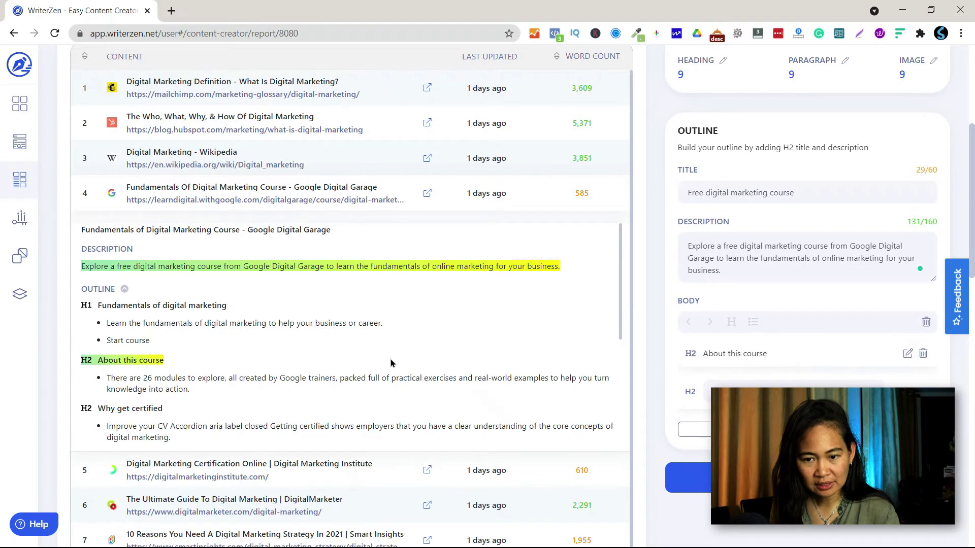
pyautogui.scroll(-3, 247, 359)
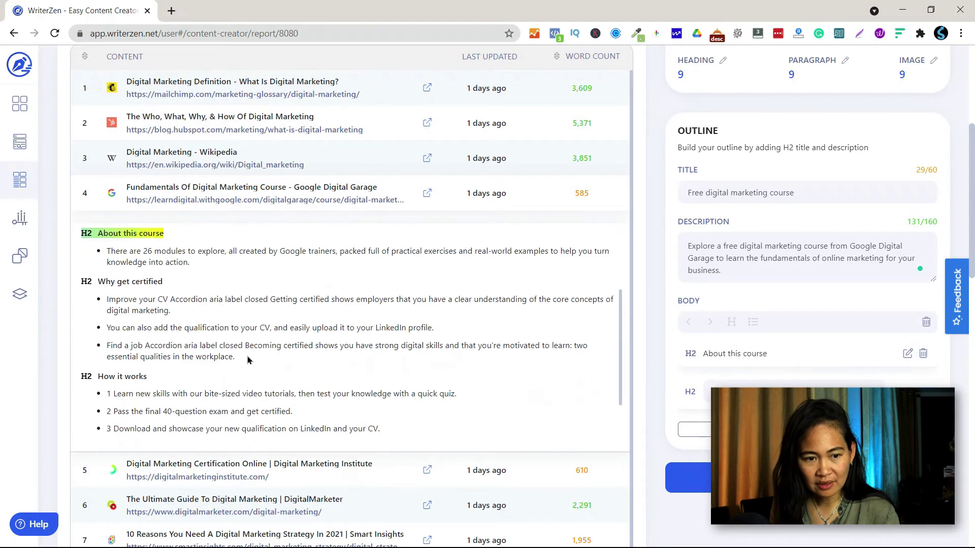
pyautogui.click(145, 286)
pyautogui.click(130, 377)
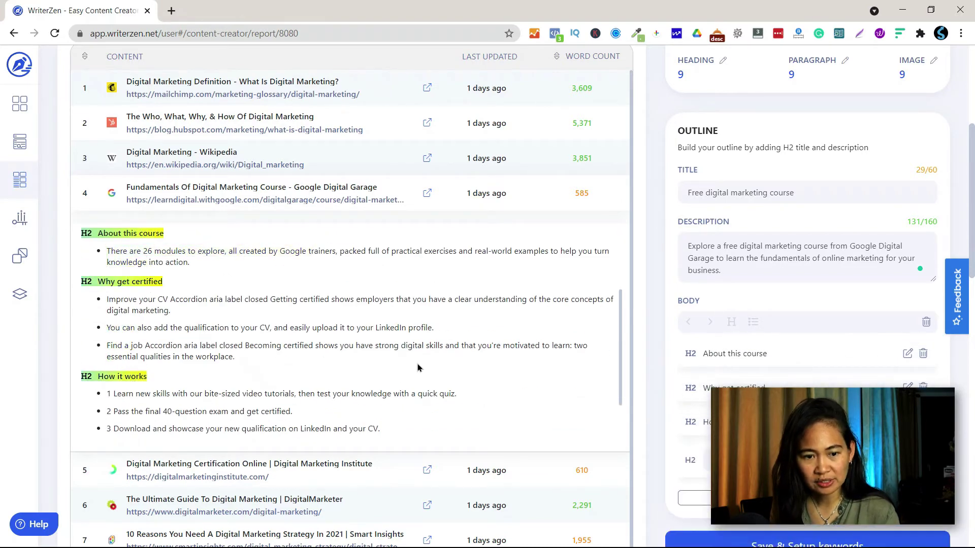
pyautogui.scroll(-2, 417, 363)
pyautogui.click(133, 374)
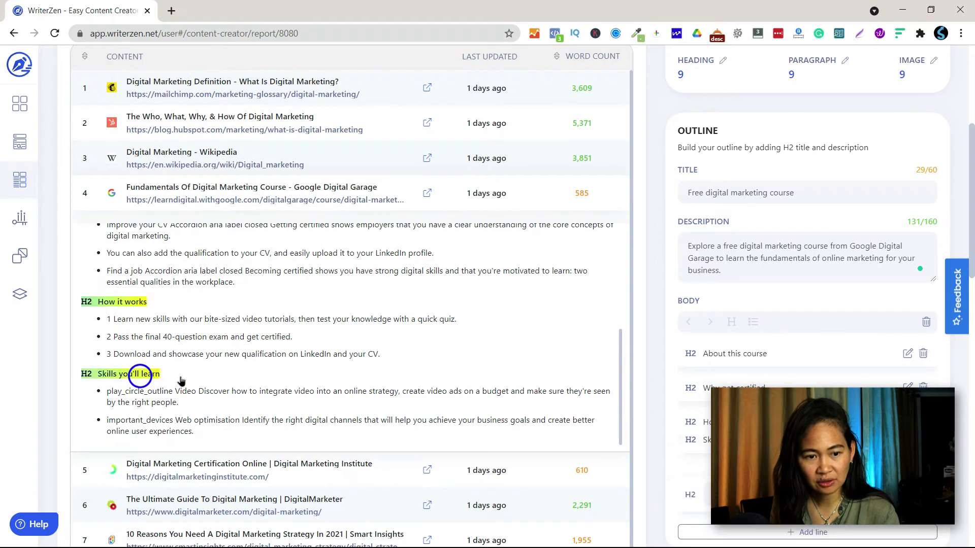
pyautogui.scroll(-2, 133, 375)
pyautogui.scroll(-3, 333, 375)
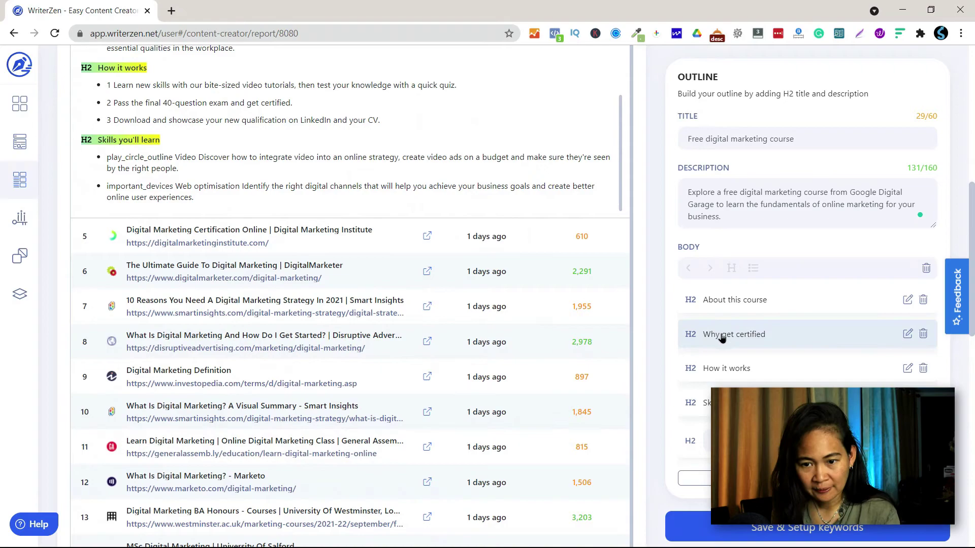
pyautogui.scroll(-8, 540, 426)
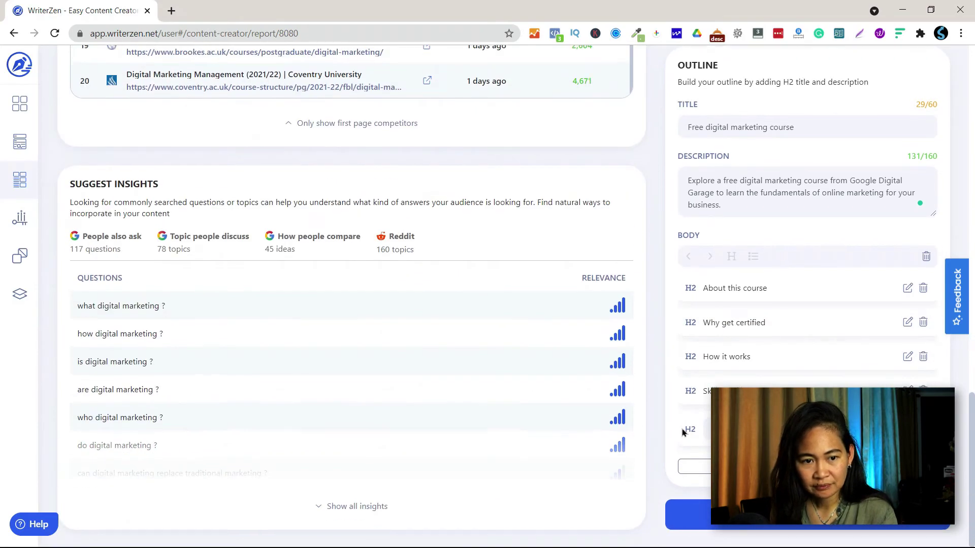
pyautogui.scroll(20, 530, 431)
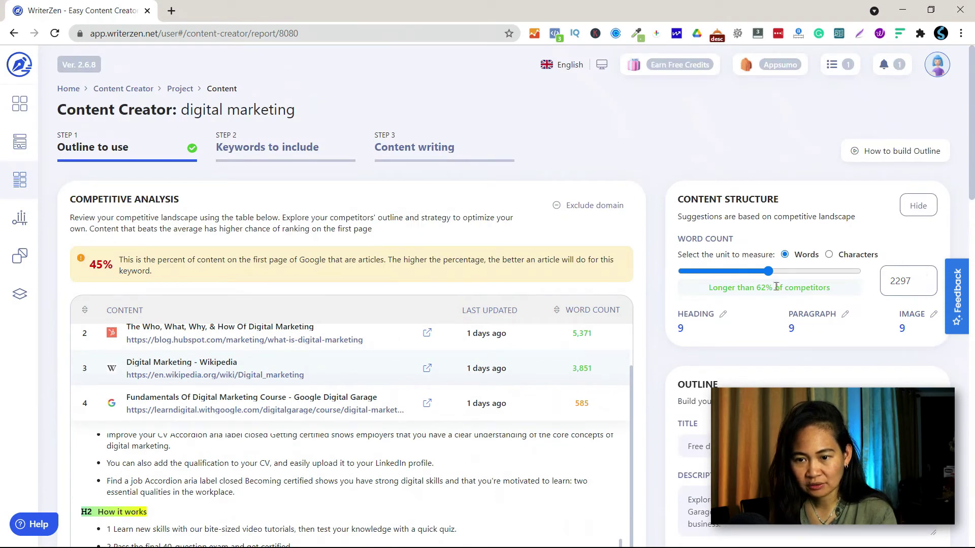
# - Adjust the word-count target slider until it reads 2093 words
pyautogui.moveTo(768, 274); pyautogui.dragTo(781, 275)
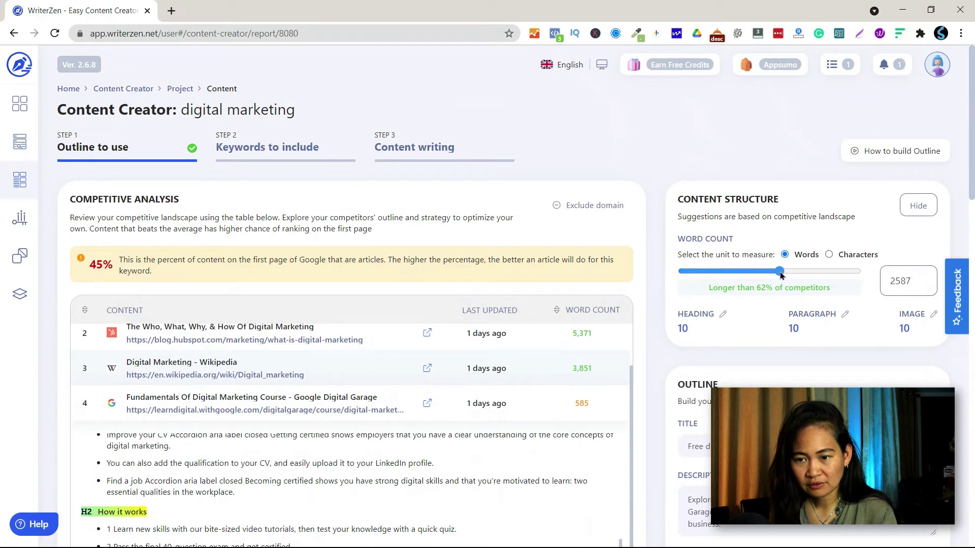
pyautogui.moveTo(781, 274); pyautogui.dragTo(753, 271)
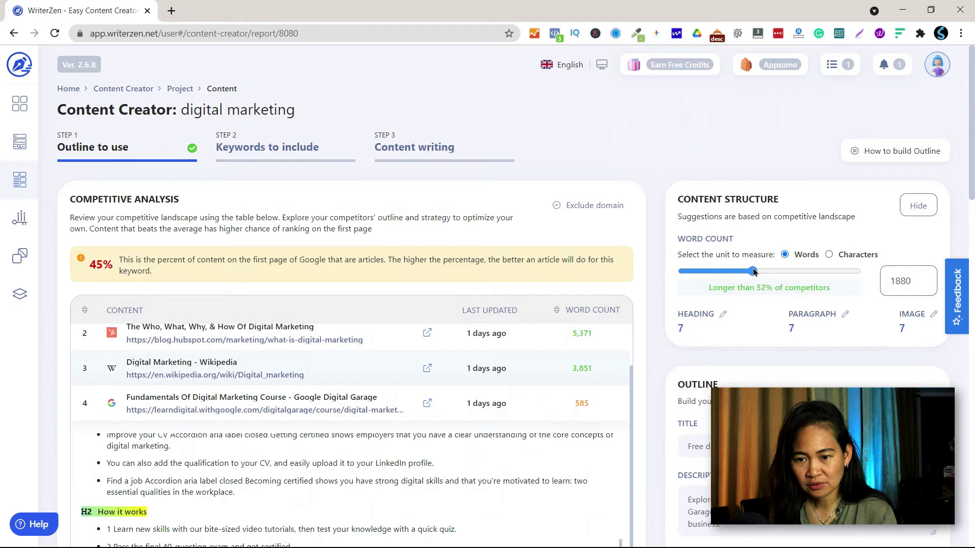
pyautogui.press('Right')
pyautogui.press('Right')
pyautogui.press('Right')
pyautogui.press('Right')
pyautogui.press('Right')
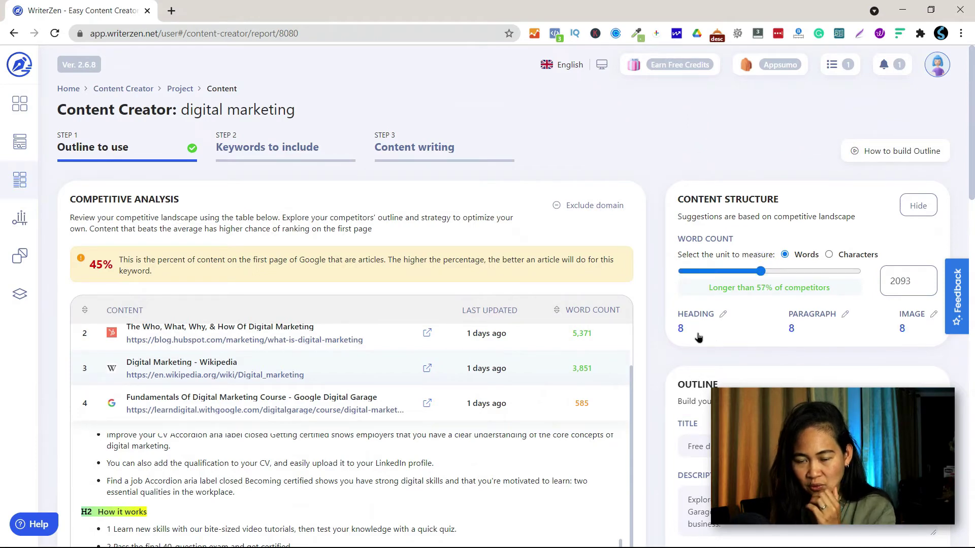
pyautogui.scroll(-3, 748, 375)
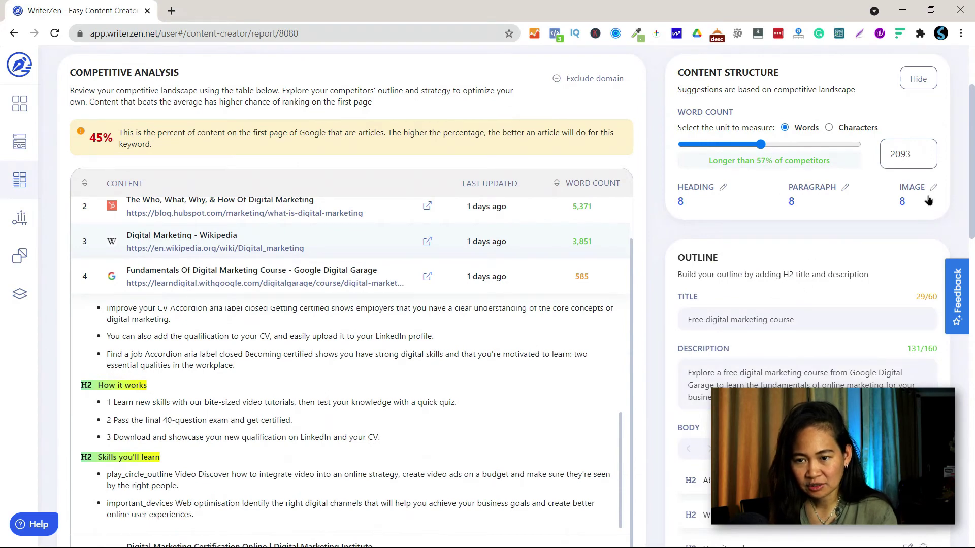
pyautogui.scroll(-10, 772, 528)
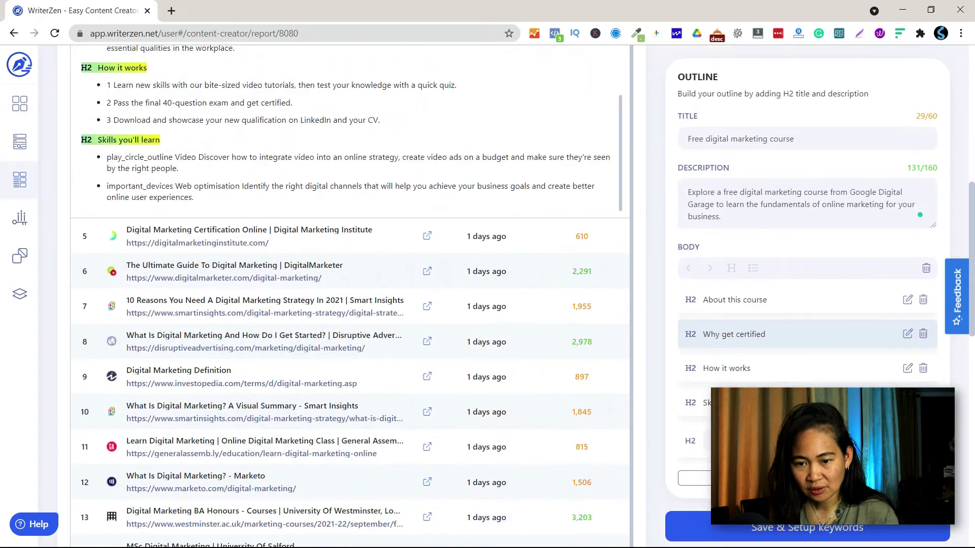
# - Save the outline and add social media marketing to the keywords to include
pyautogui.click(775, 535)
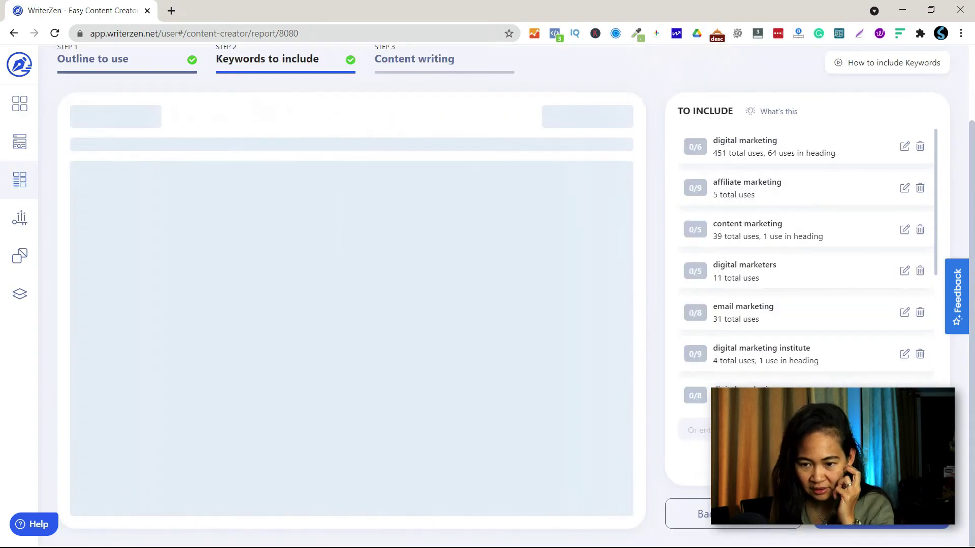
pyautogui.scroll(1, 381, 382)
pyautogui.scroll(-1, 381, 383)
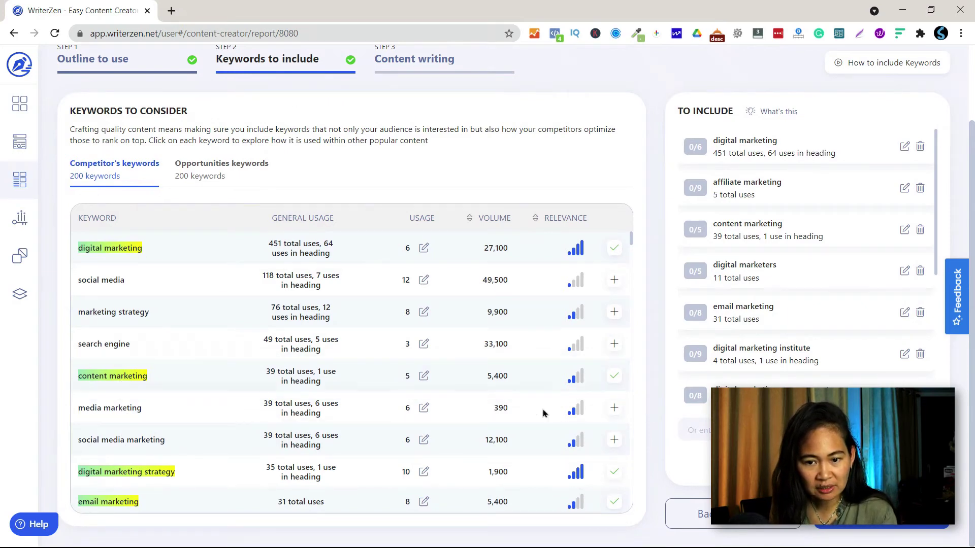
pyautogui.scroll(-1, 135, 485)
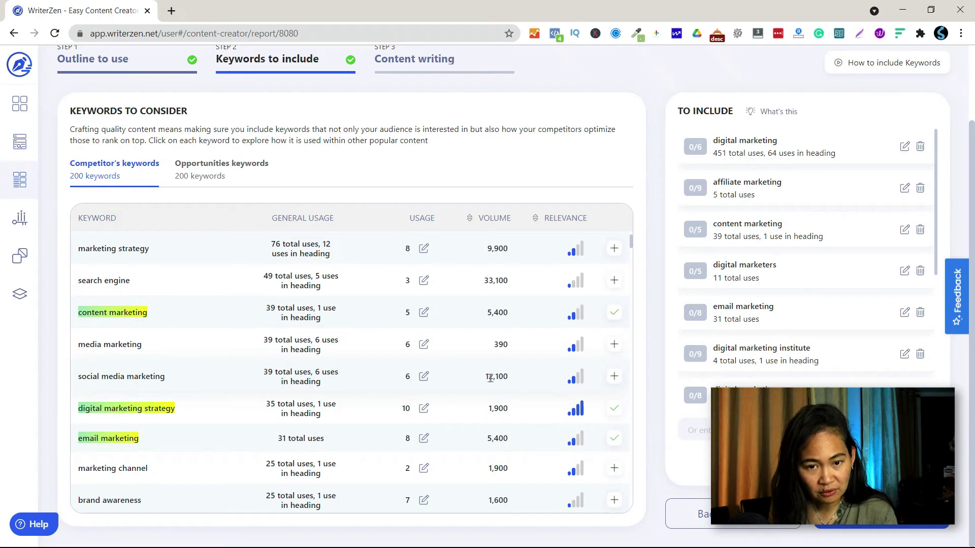
pyautogui.click(614, 377)
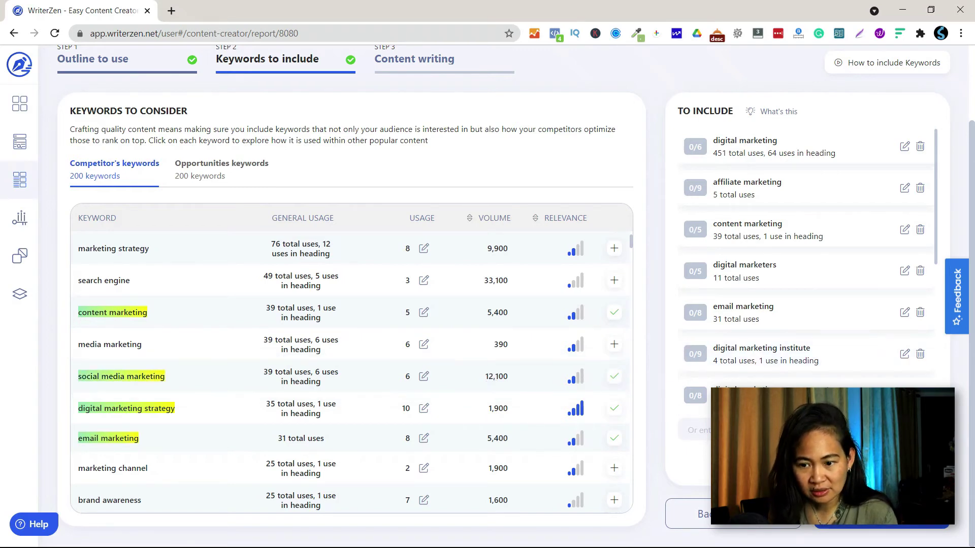
# - Lower digital marketing's target usage to 4 and save the keywords to continue to writing
pyautogui.scroll(2, 772, 278)
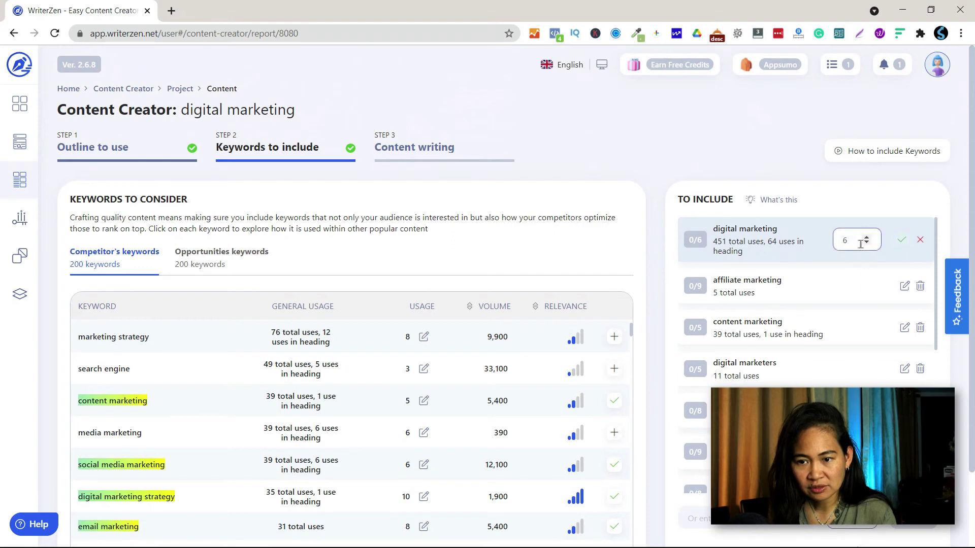
pyautogui.click(867, 245)
pyautogui.click(866, 245)
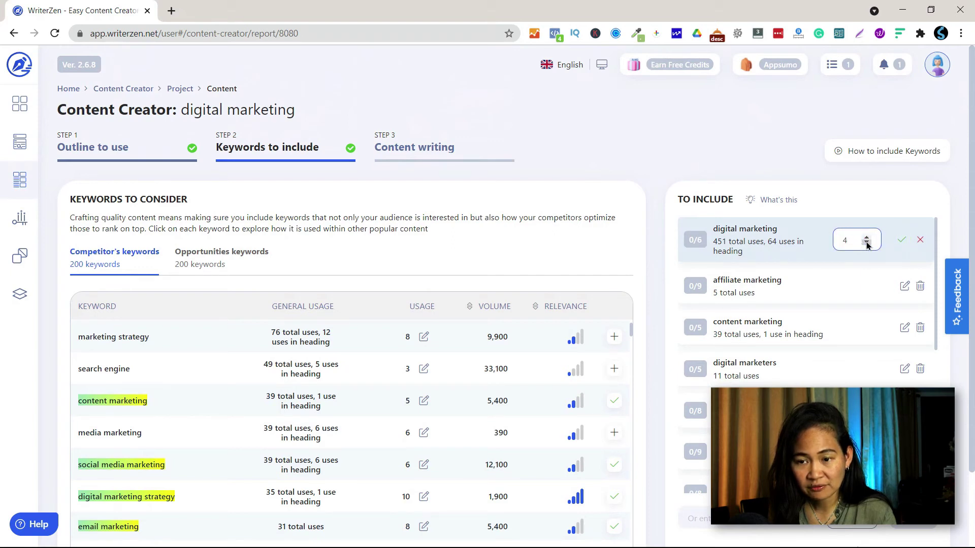
pyautogui.click(902, 239)
pyautogui.scroll(-2, 783, 342)
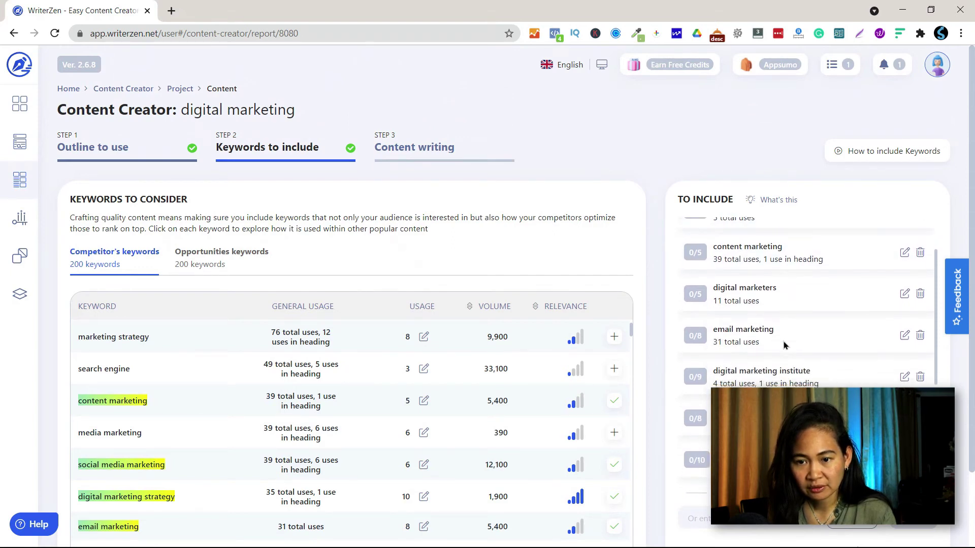
pyautogui.scroll(-6, 783, 346)
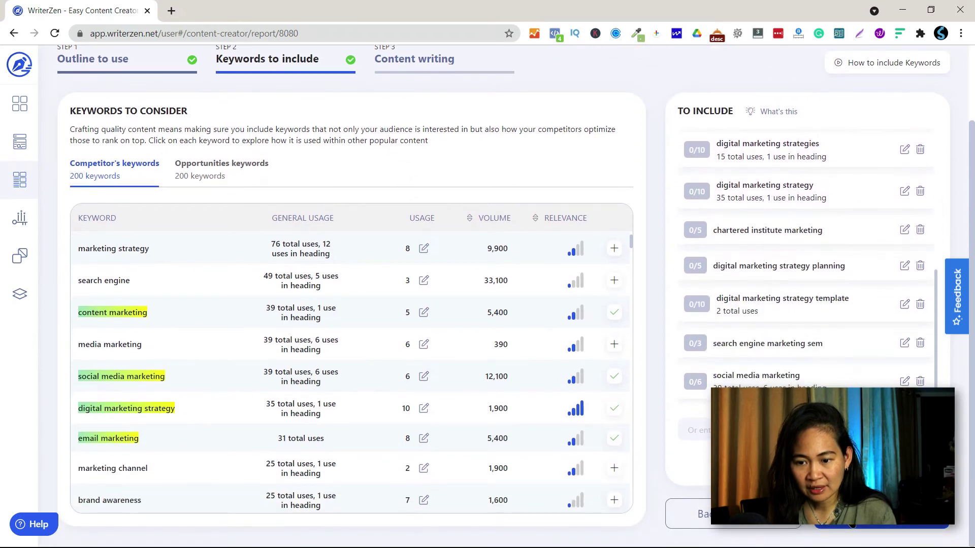
pyautogui.click(852, 525)
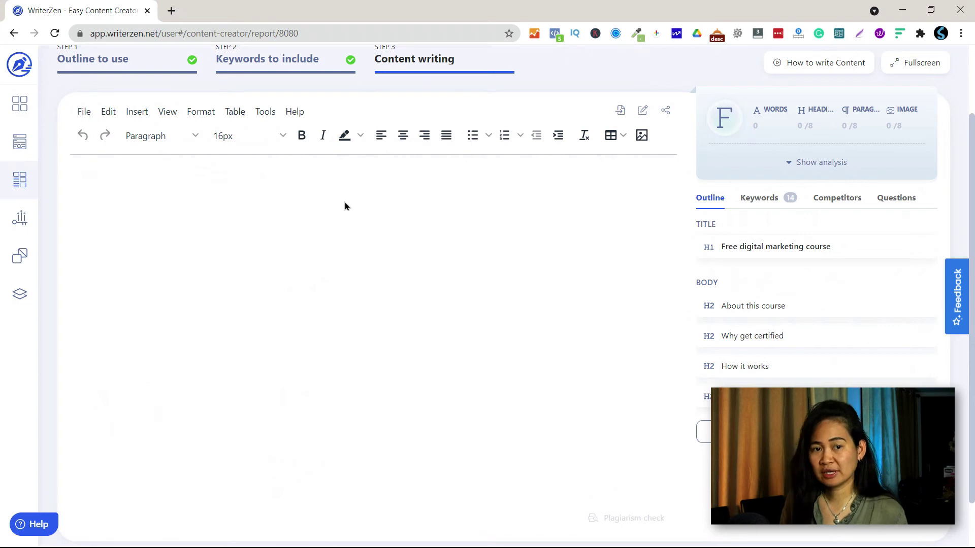
# - Paste the copied outline into the empty content editor
pyautogui.scroll(2, 350, 226)
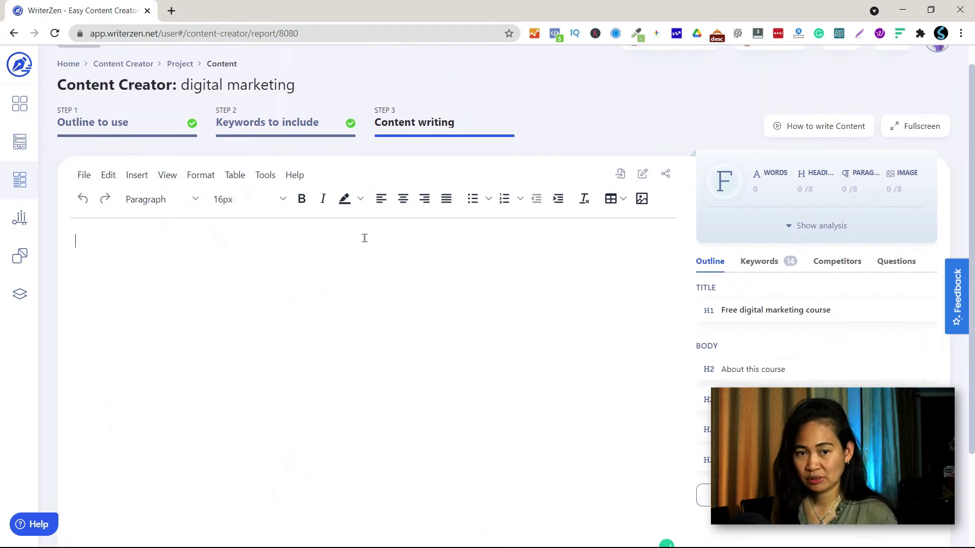
pyautogui.click(364, 238)
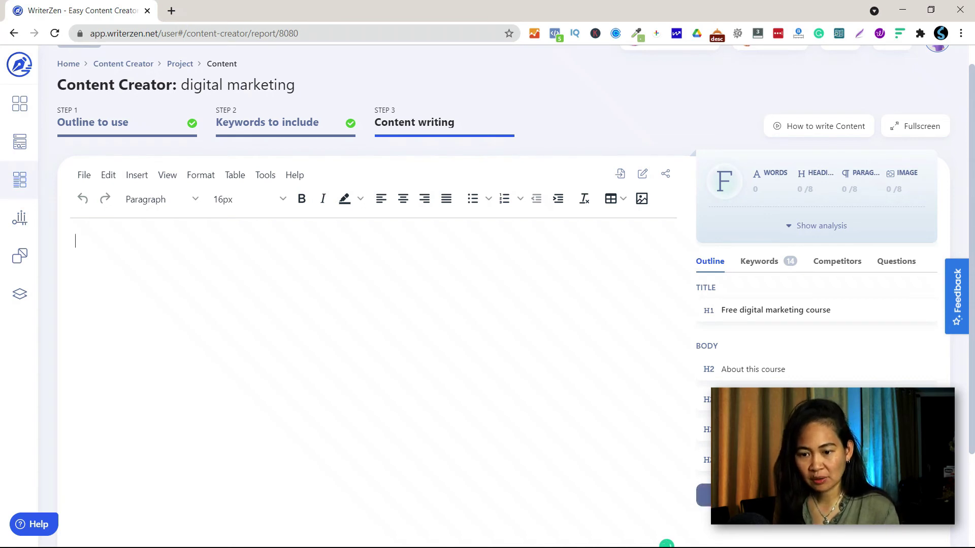
pyautogui.write("Free digital marketing course Explore a free digital marketing course from Google Digital Garage to learn the fundamentals of online marketing for your business. About this course Why get certified How it works Skills you'll learn")
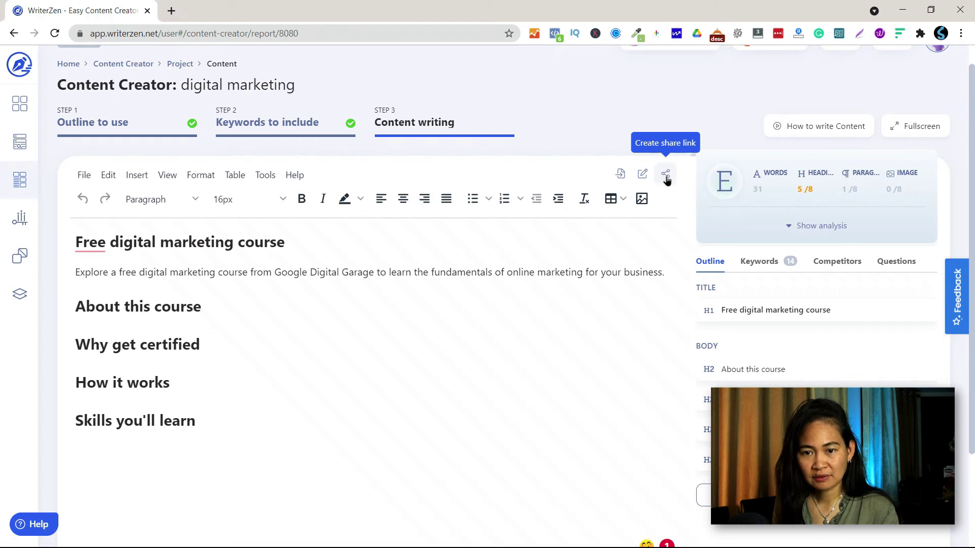
# - Copy the content's share link to the clipboard
pyautogui.click(666, 178)
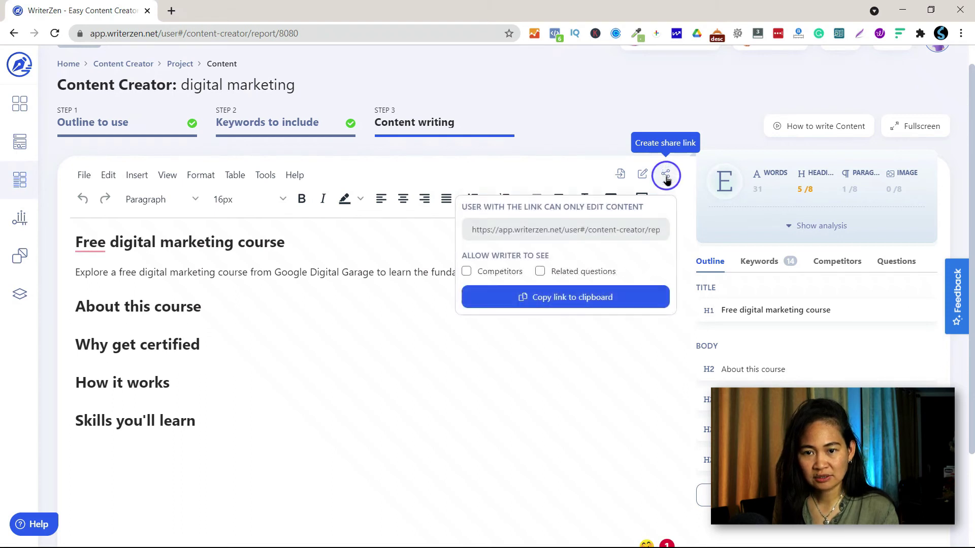
pyautogui.click(584, 301)
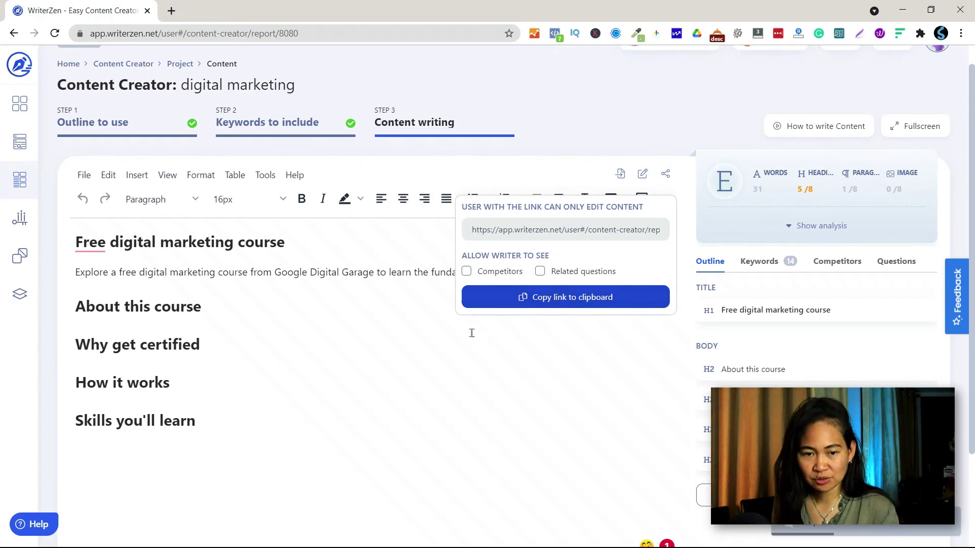
pyautogui.click(408, 344)
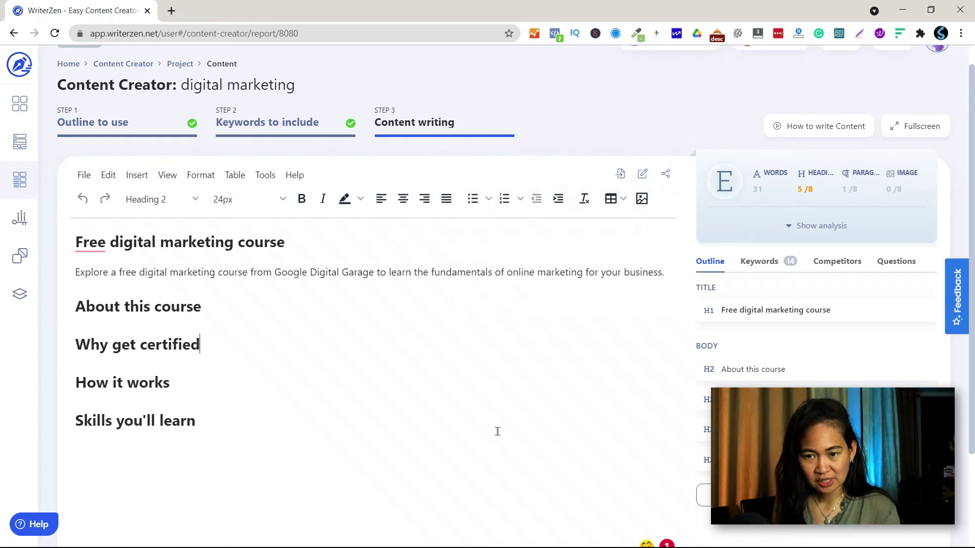
pyautogui.scroll(-3, 496, 431)
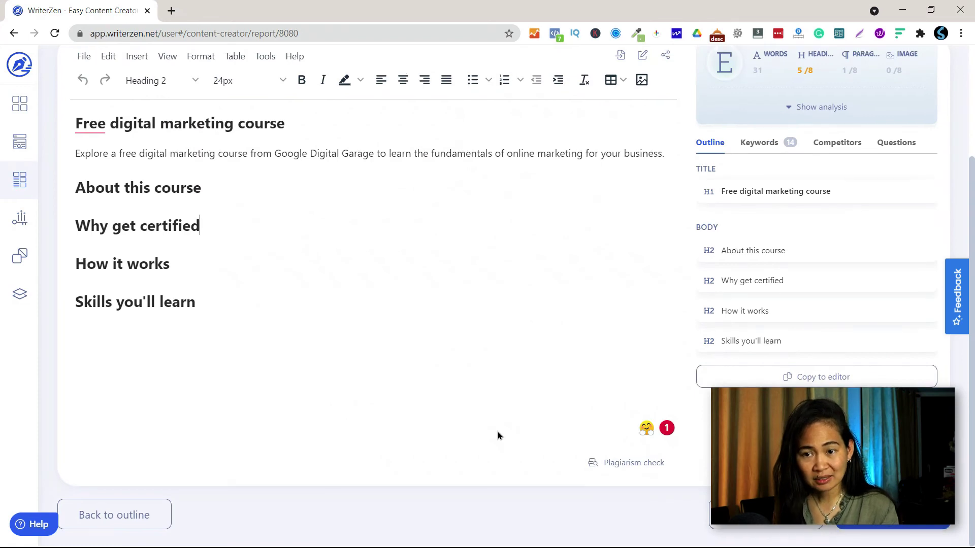
pyautogui.scroll(3, 498, 436)
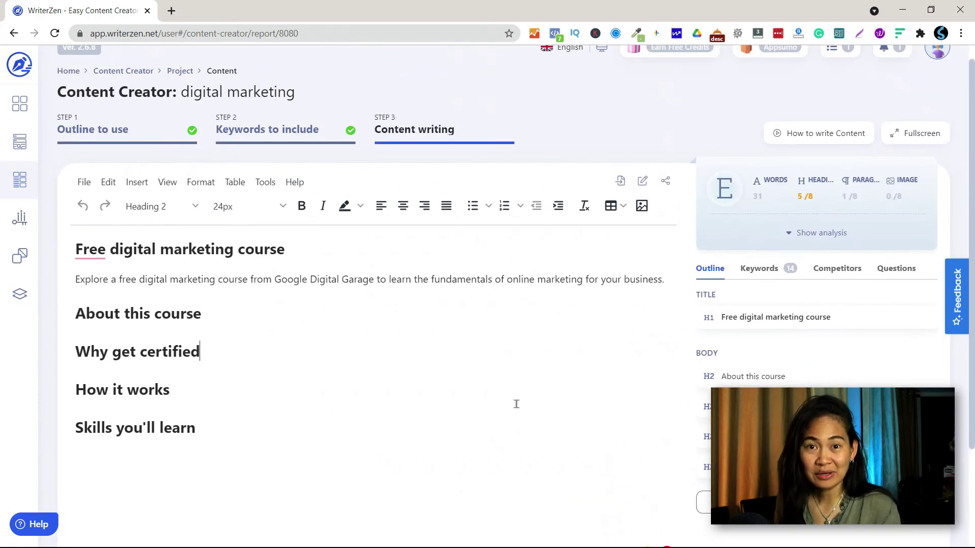